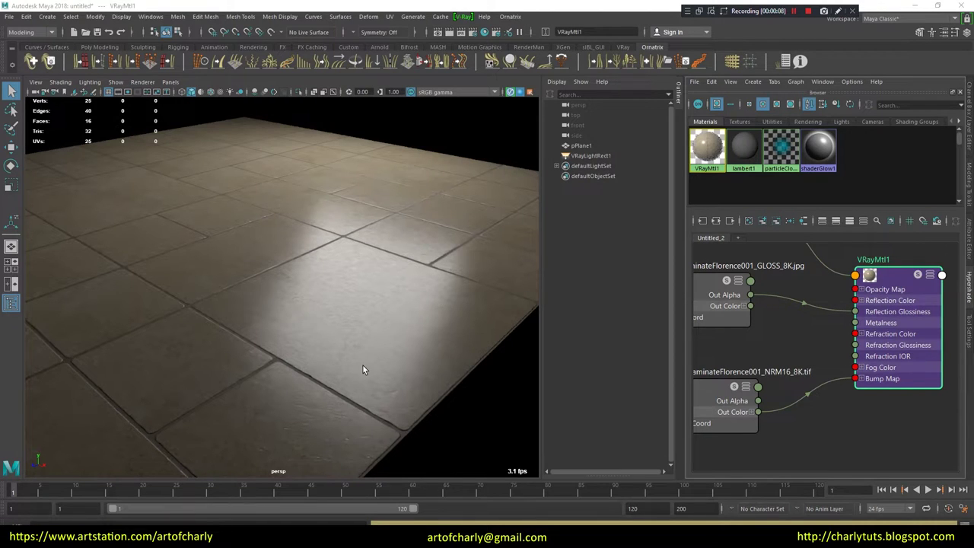
Open VRayMtl1's Attribute Editor and start mapping a texture onto its Reflection Color.
key("ctrl+a")
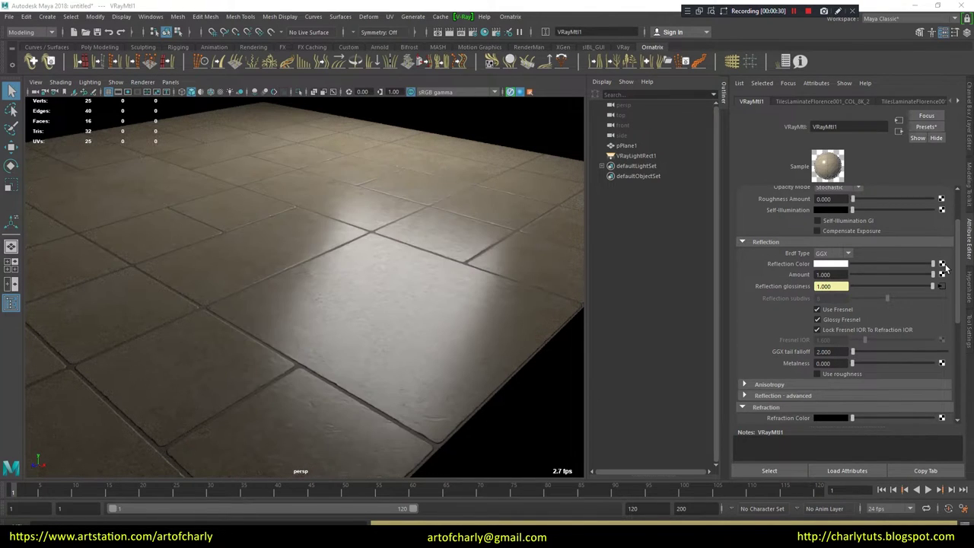
left_click(942, 263)
Create a 2D Layered Texture (layeredTexture1) driving VRayMtl1's reflection colour.
left_click(299, 202)
left_click(300, 148)
type("ayere")
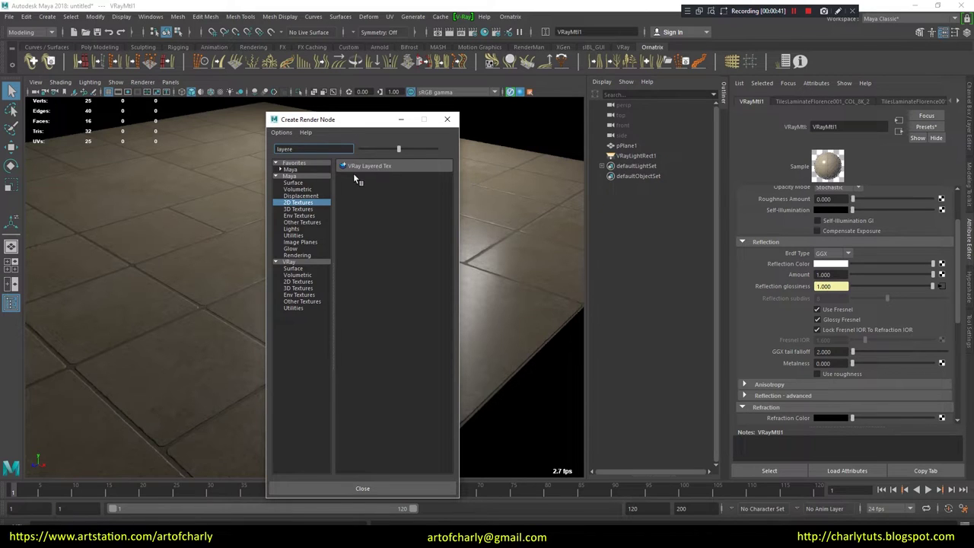
key("Return")
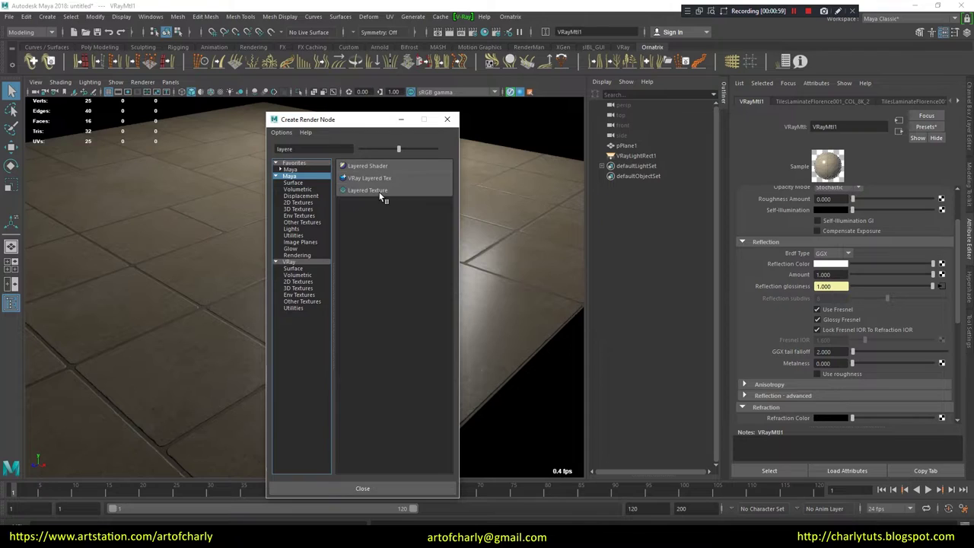
left_click(381, 193)
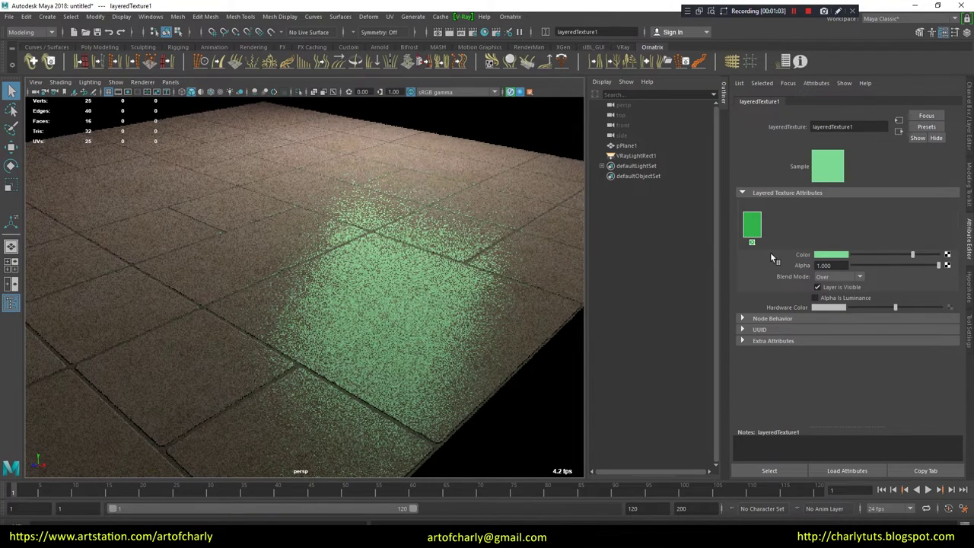
Add a second layer to layeredTexture1 and desaturate the first layer's colour to grey.
left_click(765, 227)
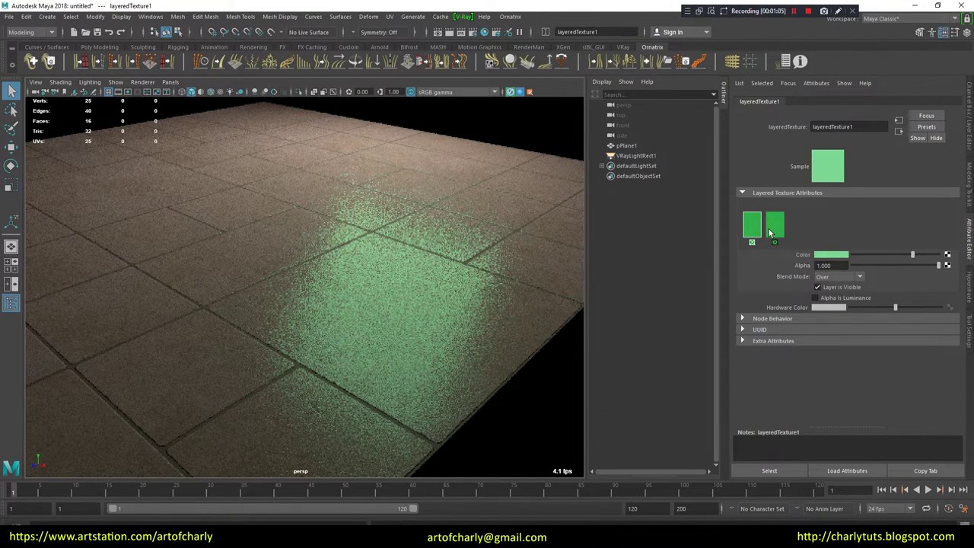
left_click(756, 228)
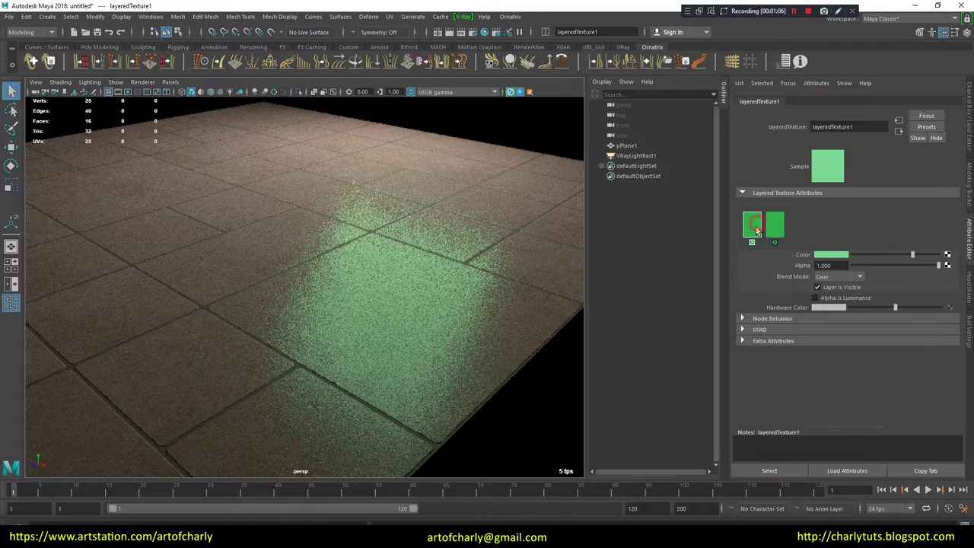
left_click(828, 256)
left_click_drag(803, 294, 745, 306)
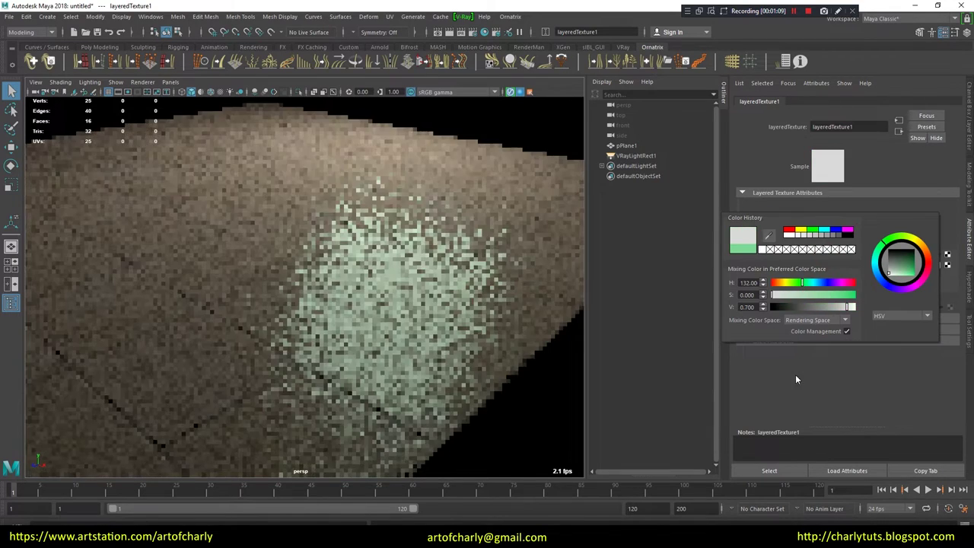
left_click(822, 386)
Select the green second layer and start mapping a texture onto its colour.
left_click(774, 224)
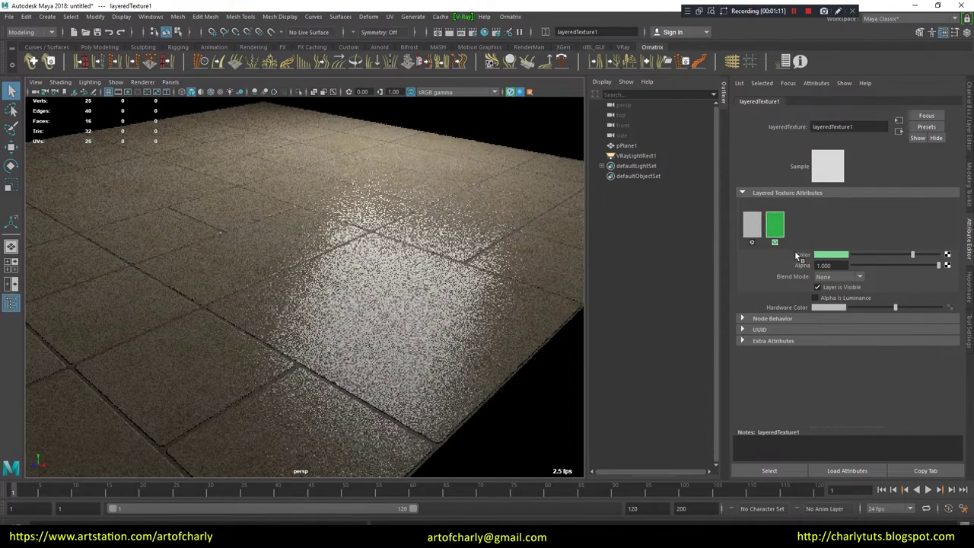
left_click(752, 229)
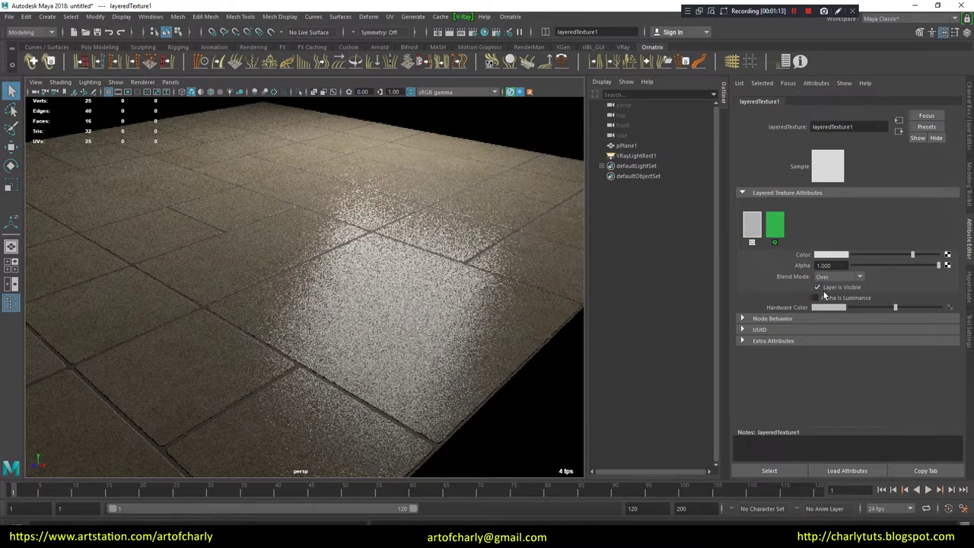
left_click(774, 226)
left_click(947, 254)
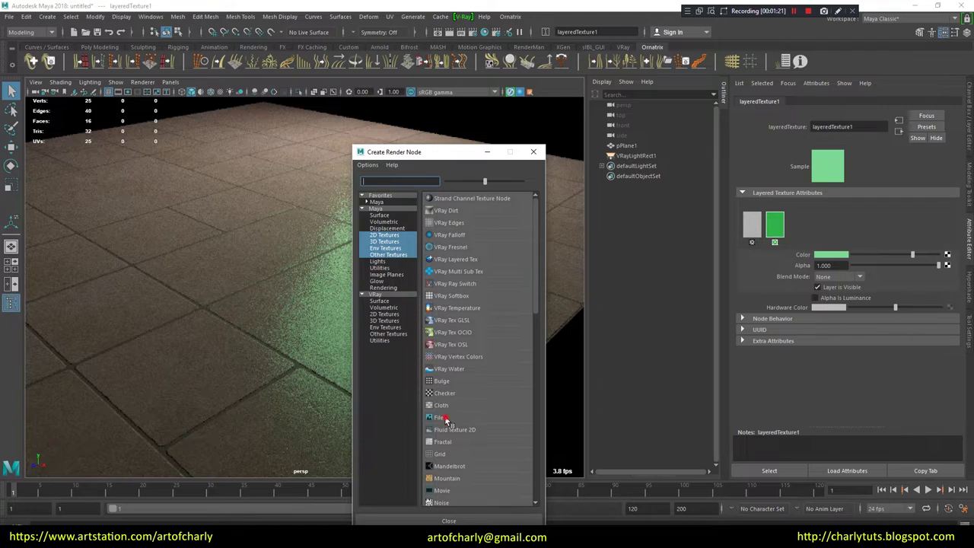
Load TilesLaminateFlorence001_REFL_8K.jpg as a File texture on the second layer with Alpha Is Luminance.
left_click(445, 418)
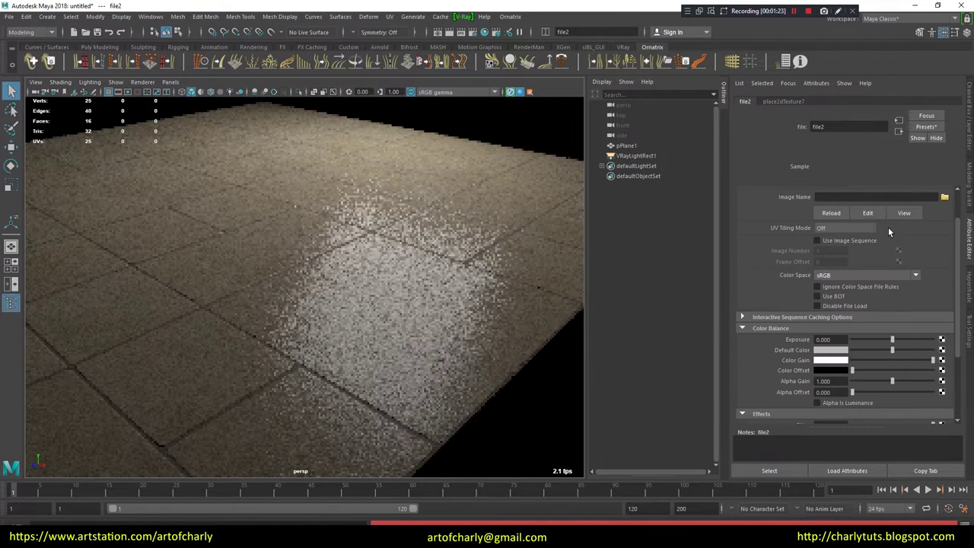
left_click(944, 197)
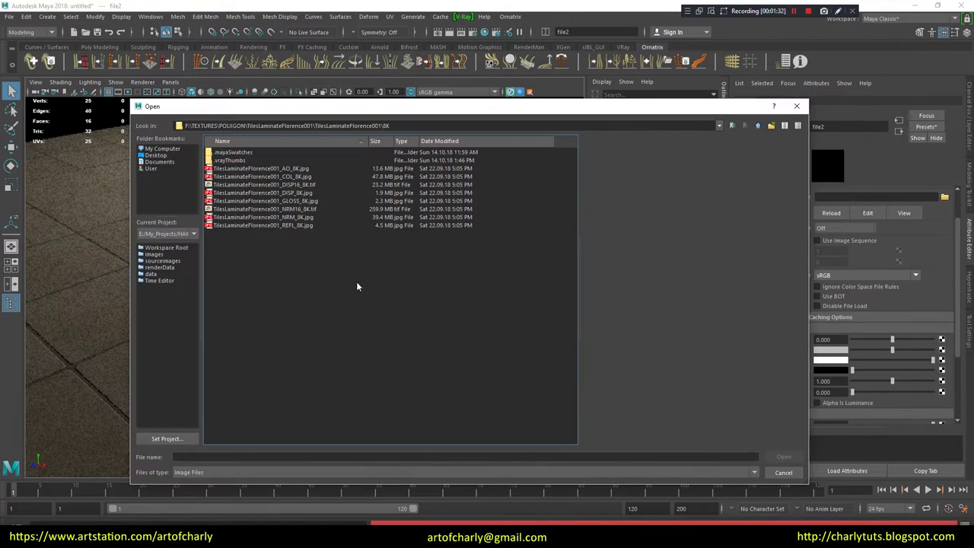
left_click(296, 225)
left_click(784, 457)
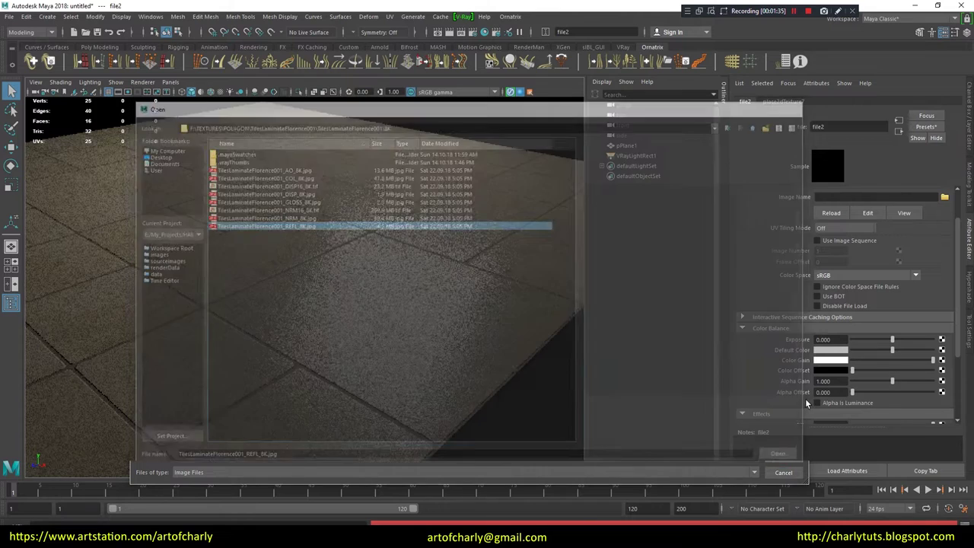
left_click(815, 298)
left_click_drag(818, 277, 823, 288)
mouse_move(852, 254)
left_mouse_down()
mouse_move(912, 254)
mouse_move(860, 265)
mouse_move(896, 273)
left_mouse_up()
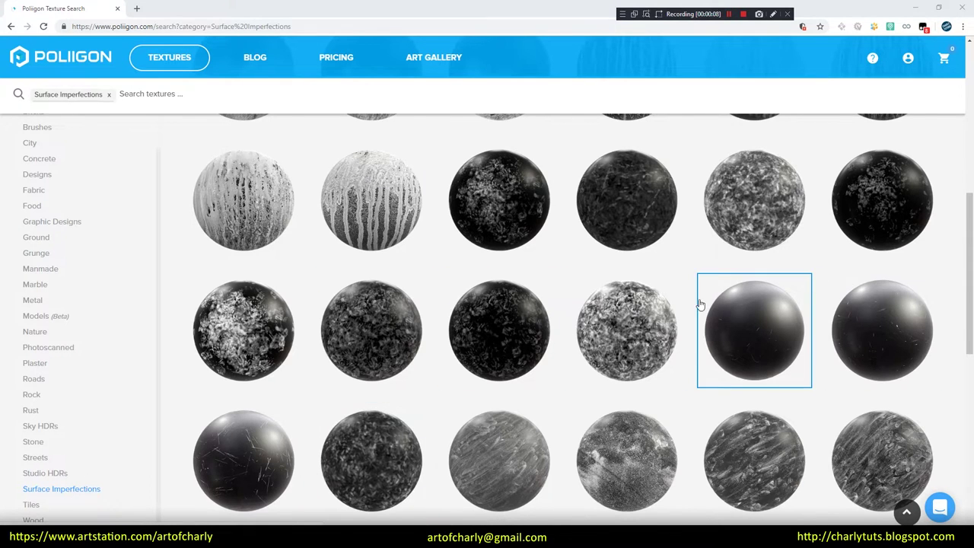
Preview the Floor Smudges Type A Light 001 and Heavy 001 textures in Poliigon.
scroll(531, 294, "up", 2)
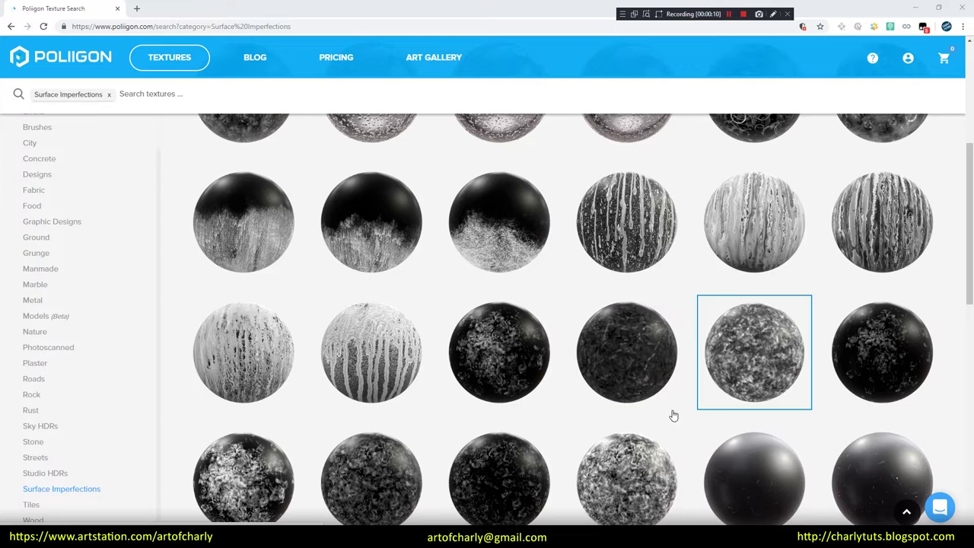
left_click(629, 337)
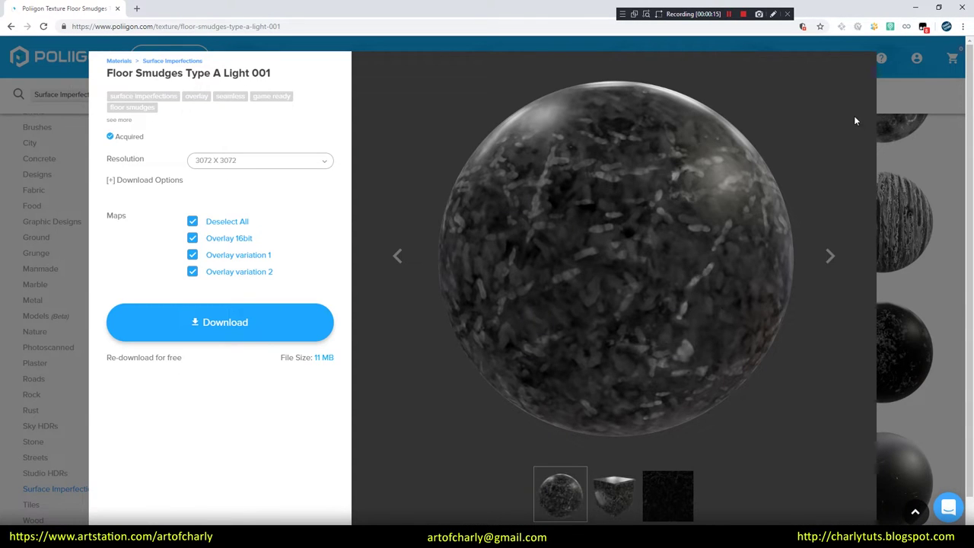
left_click(930, 280)
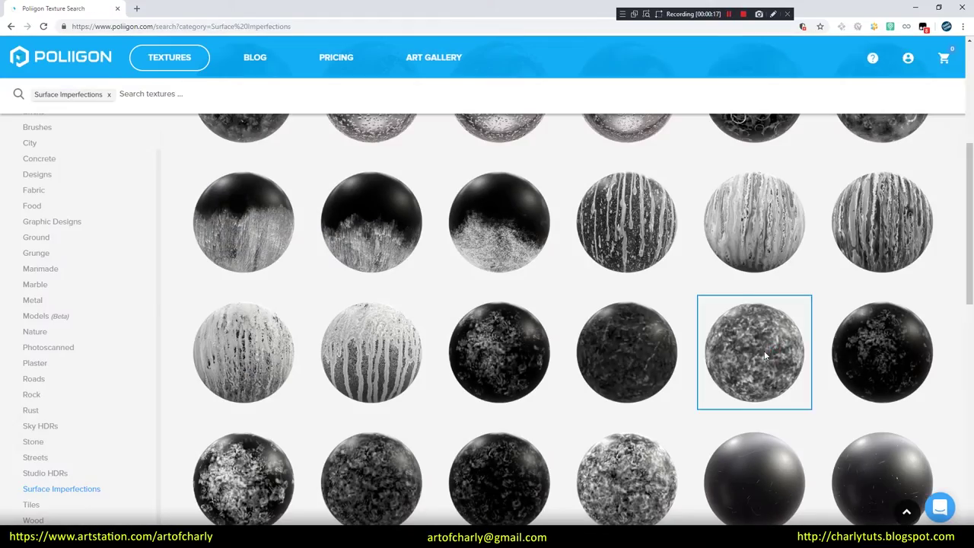
left_click(756, 352)
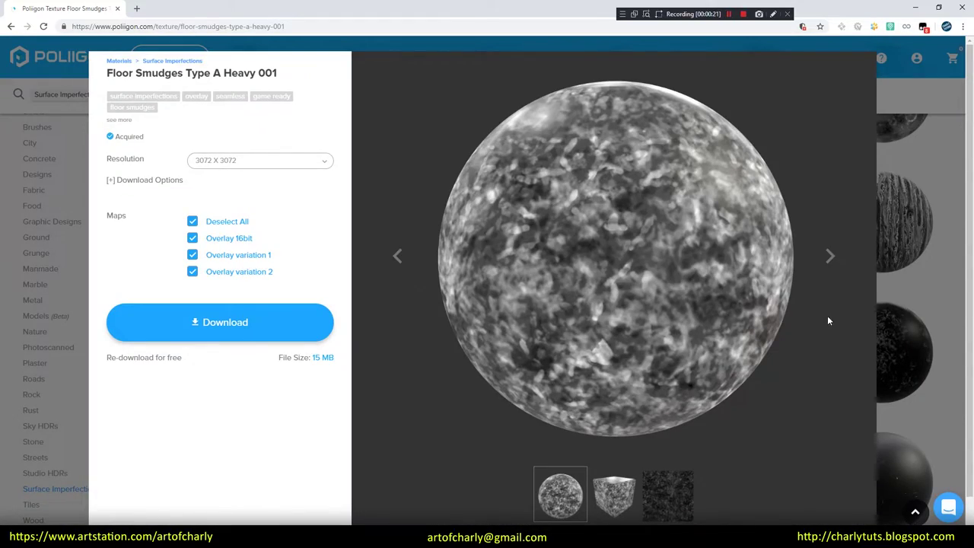
left_click(922, 301)
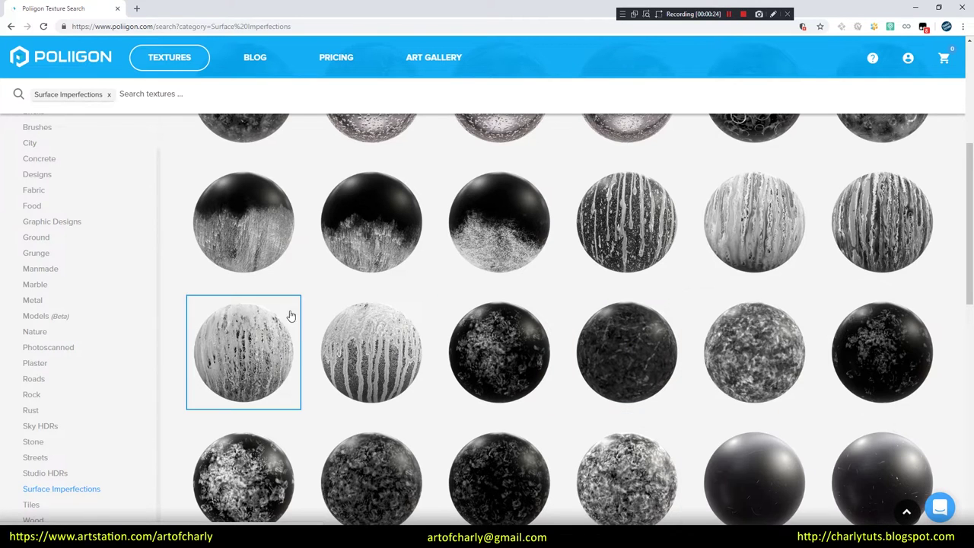
Scroll down the Surface Imperfections grid and preview Wiping Residue Medium 002.
scroll(622, 261, "down", 3)
scroll(598, 274, "down", 3)
scroll(594, 272, "down", 3)
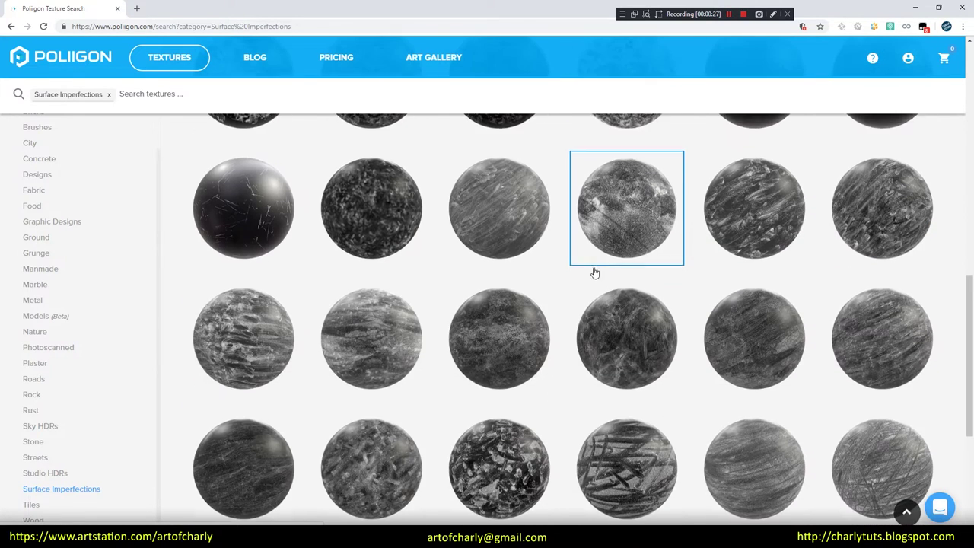
scroll(533, 293, "down", 3)
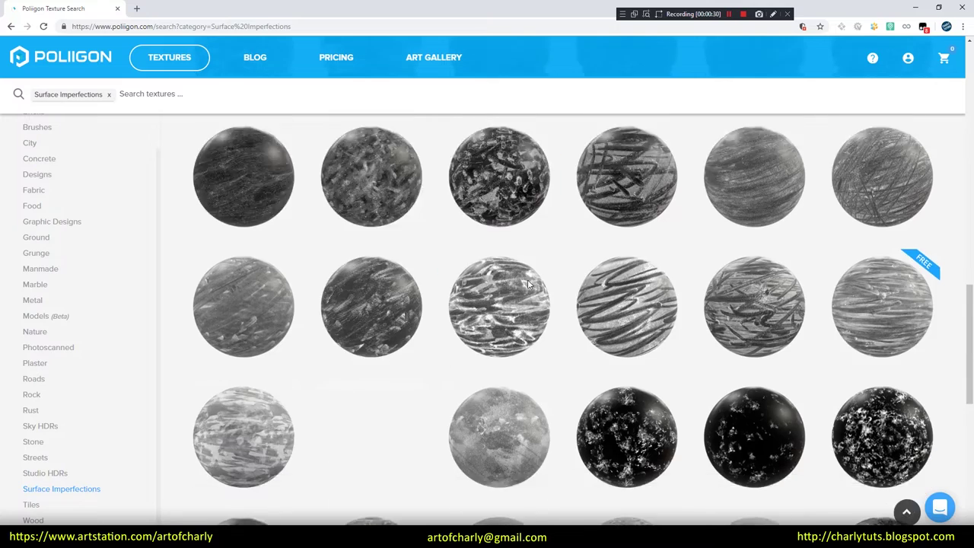
scroll(533, 289, "down", 1)
scroll(456, 229, "down", 3)
left_click(882, 264)
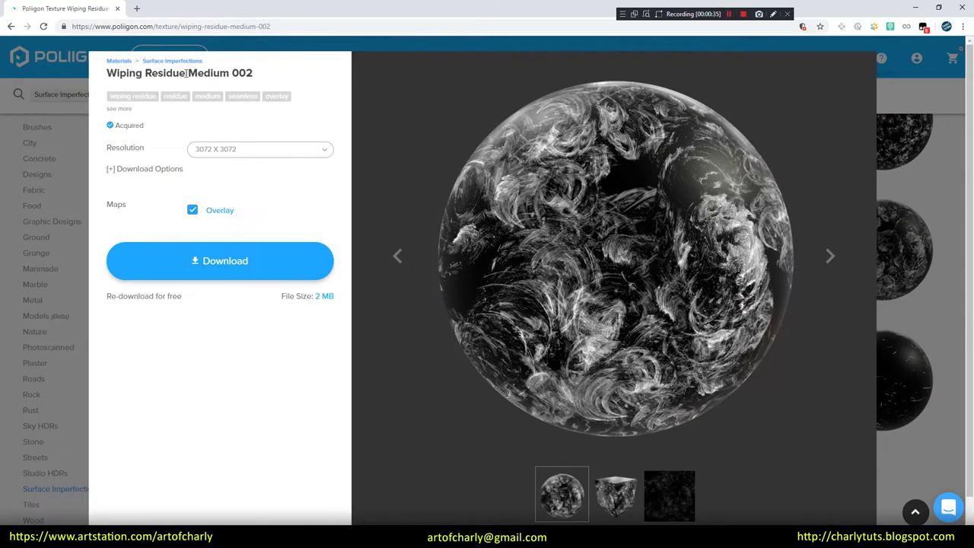
key("Escape")
Preview Wiping Residue Medium 001, Light 002 and Light 001, ending on Heavy 001.
left_click(217, 380)
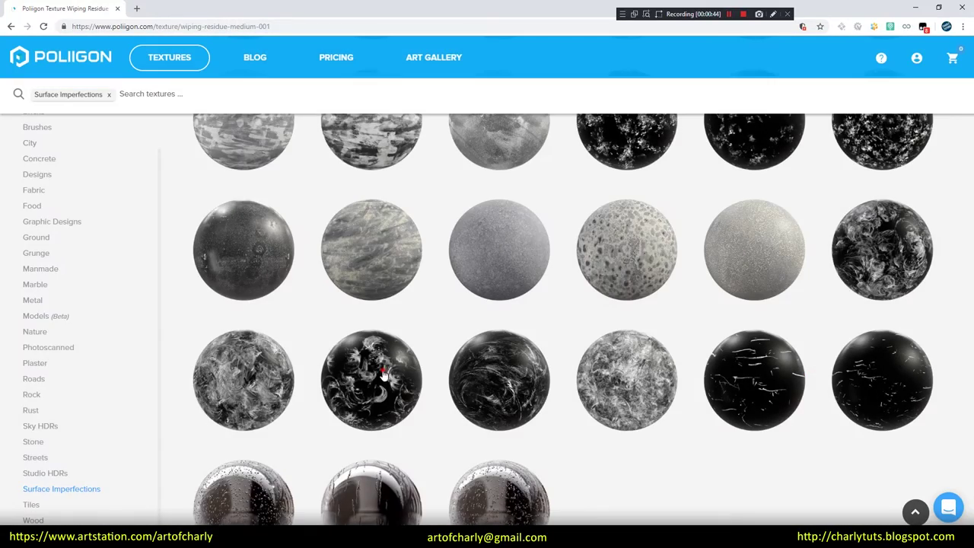
left_click(372, 381)
left_click(930, 293)
left_click(458, 393)
left_click(935, 300)
left_click(631, 387)
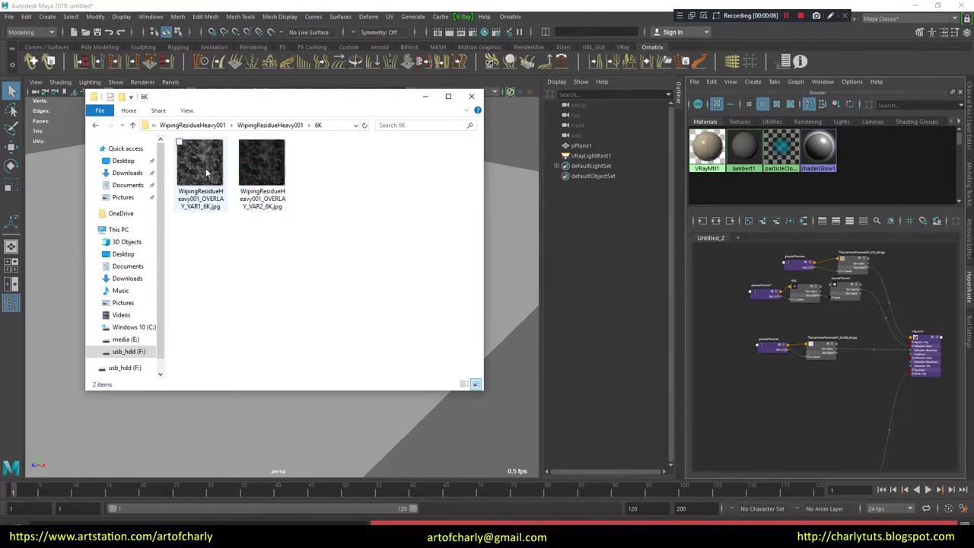
Drag the wiping residue Light and Medium overlay JPGs into Hypershade as file texture nodes.
left_click_drag(266, 257, 757, 369)
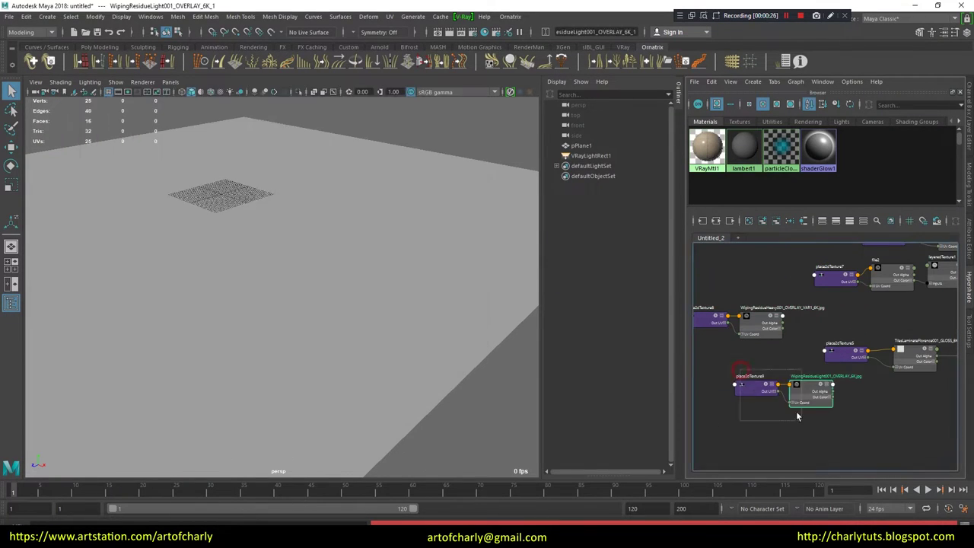
left_click_drag(267, 271, 851, 440)
left_click_drag(239, 289, 826, 389)
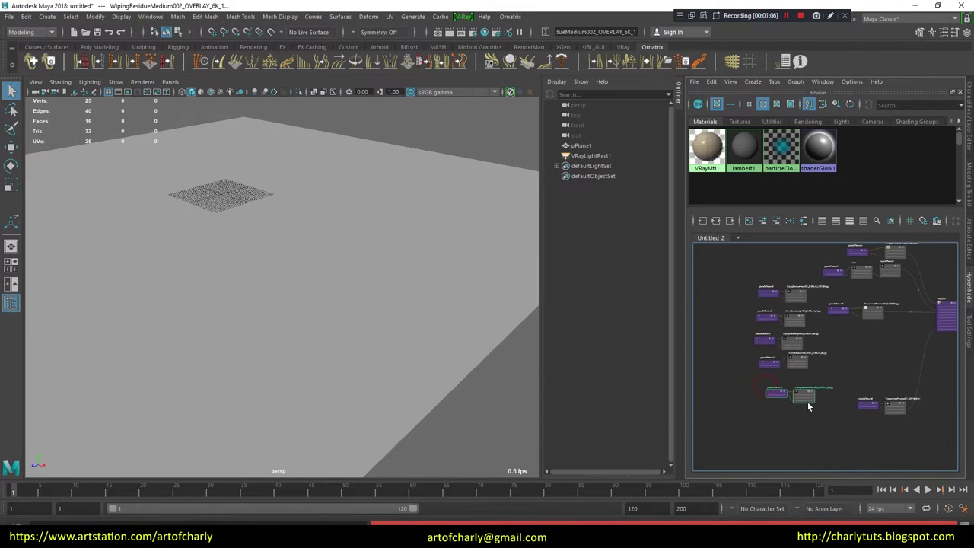
Set an overlay file texture's Color Space to Raw with Alpha Is Luminance on.
left_click(971, 259)
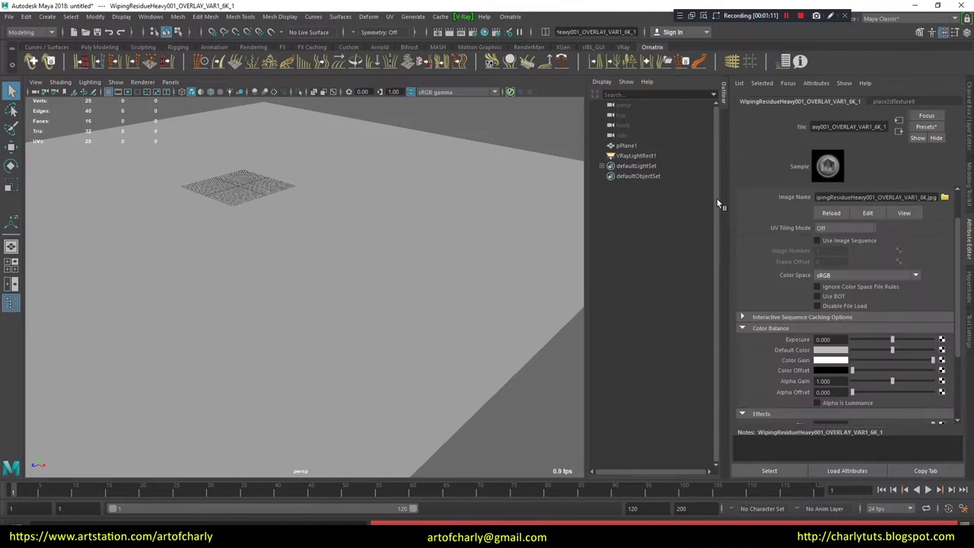
left_click(844, 280)
left_click(833, 370)
left_click(835, 403)
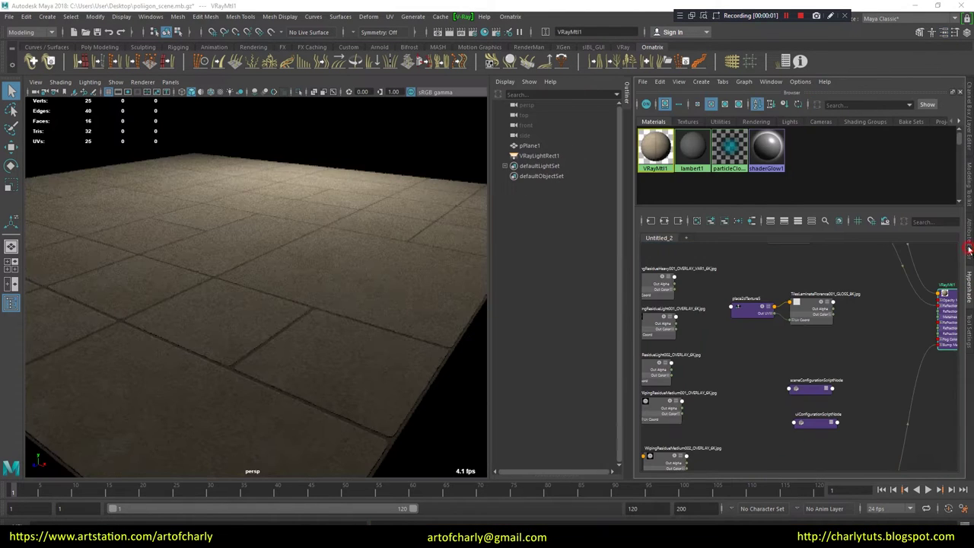
Show VRayMtl1's attributes and search for a 'layered' node off the FloorSmudges alpha.
left_click(969, 250)
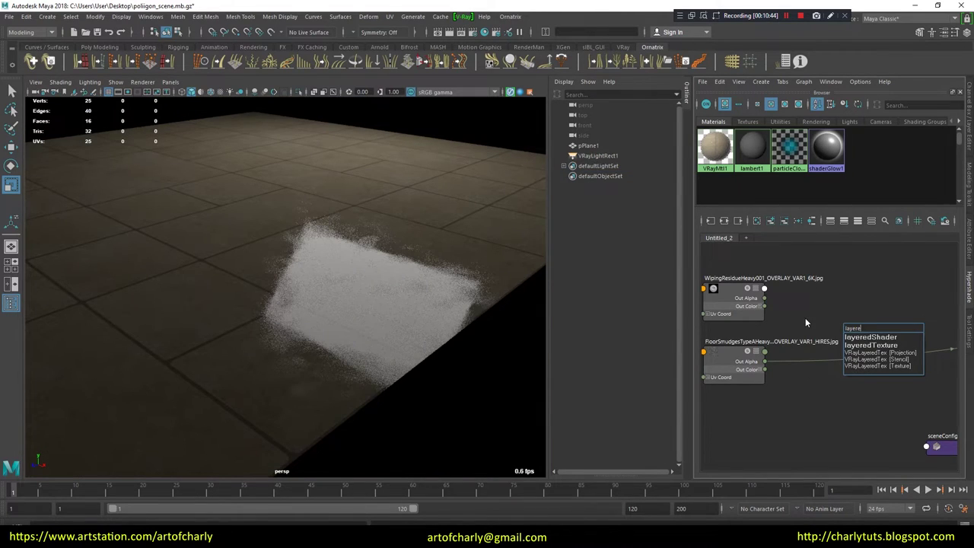
type("d")
Create layeredTexture2 beside the smudge textures with two layers, the first blending as Multiply.
left_click(887, 346)
left_click_drag(868, 341, 871, 305)
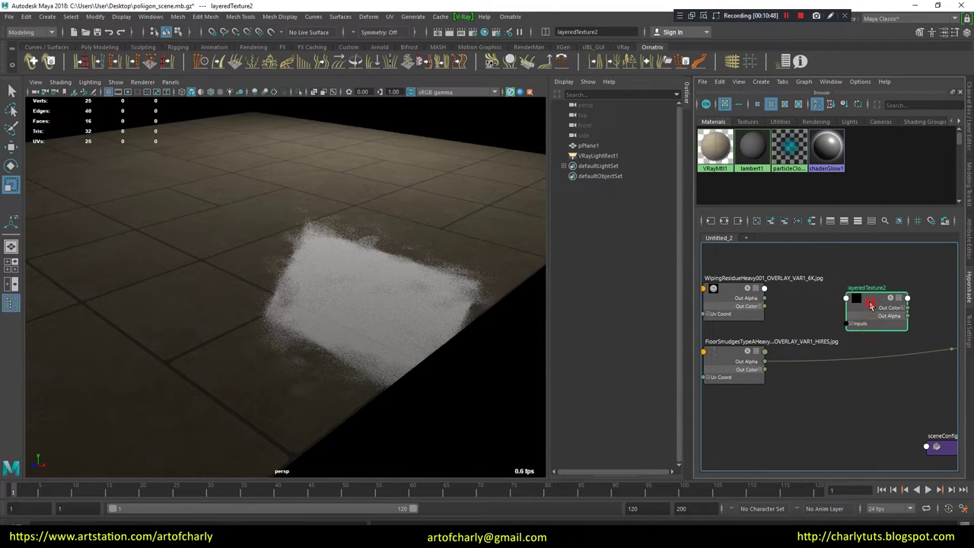
left_click(965, 248)
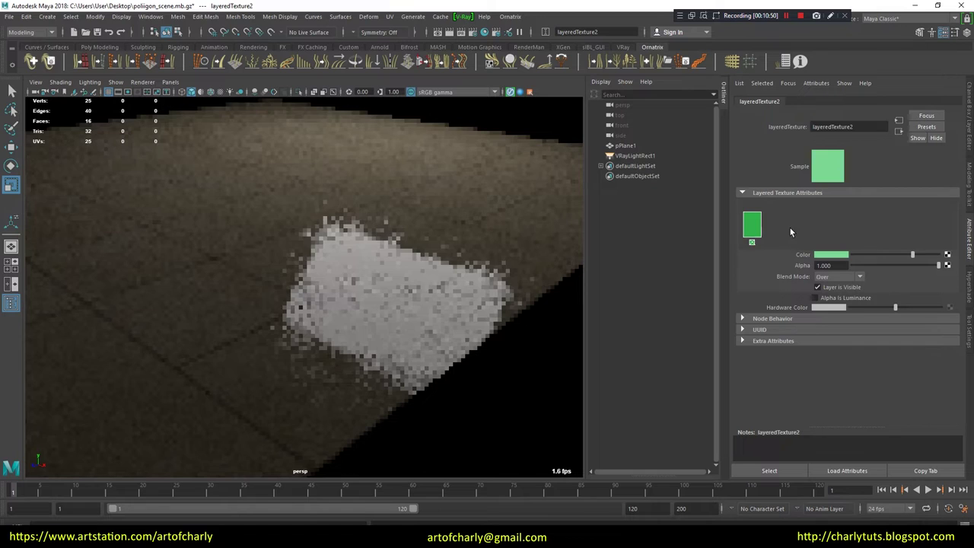
left_click(790, 232)
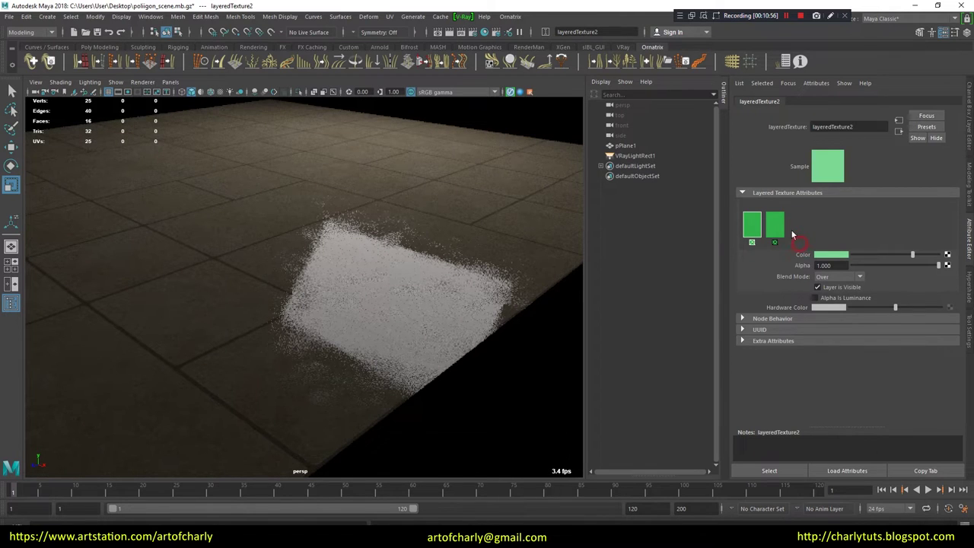
left_click(753, 223)
left_click(828, 279)
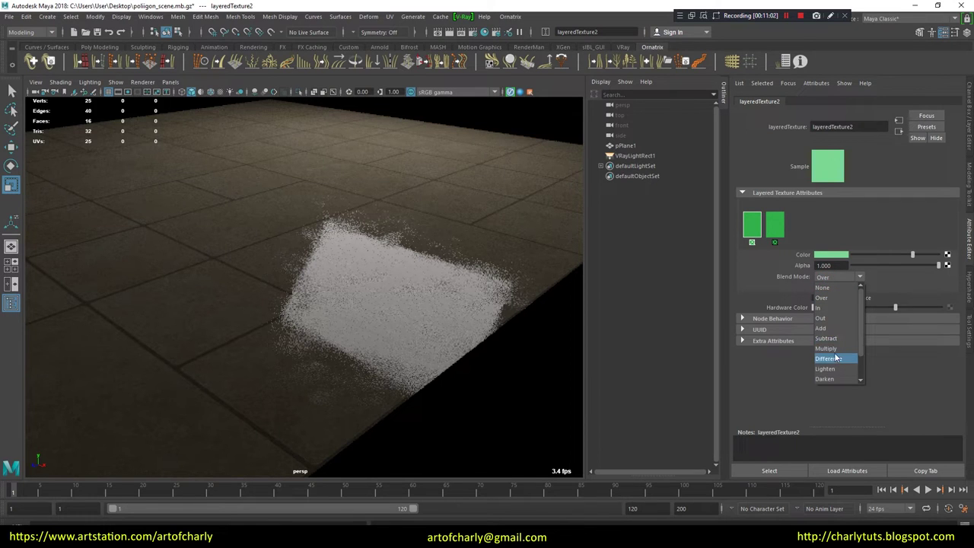
left_click(833, 351)
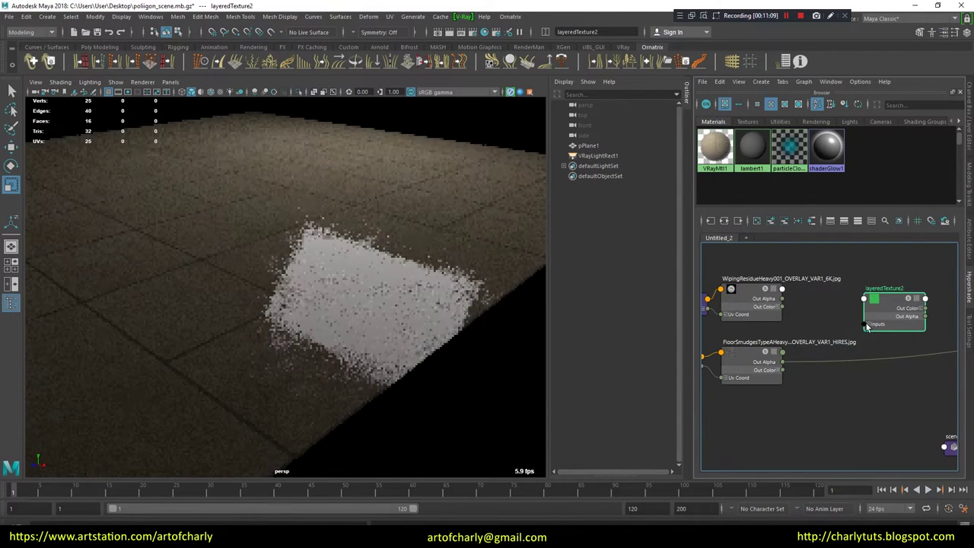
Connect WipingResidue and FloorSmudges Out Color into layeredTexture2's first and second layers.
left_click(866, 327)
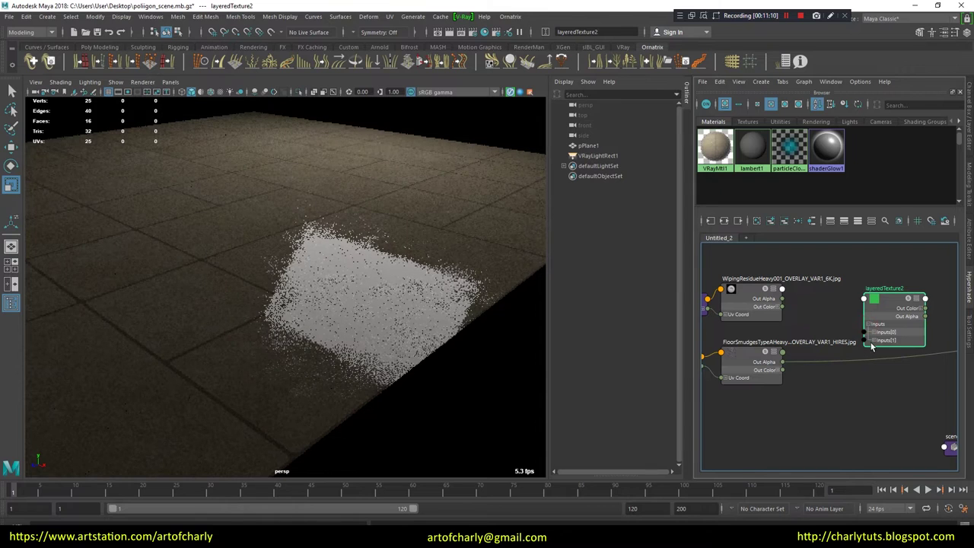
left_click(872, 372)
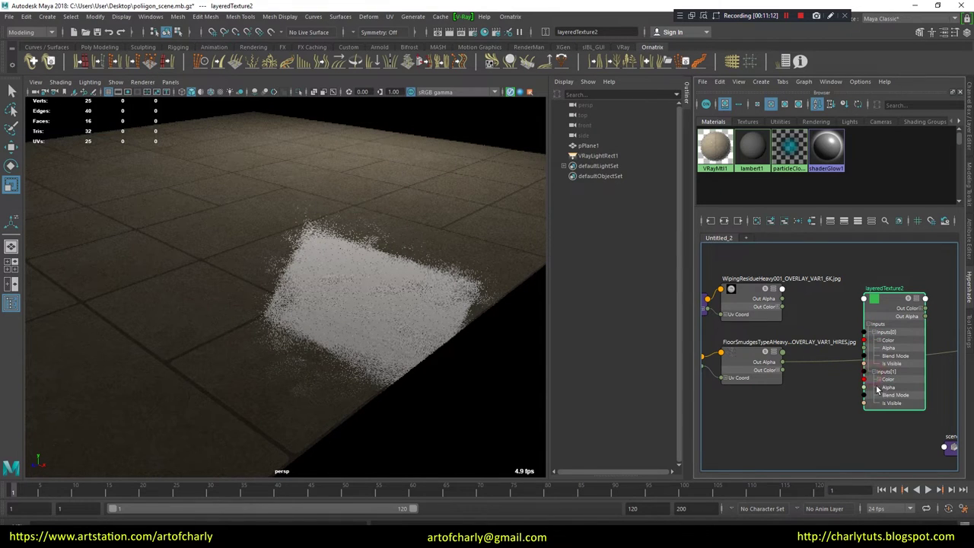
middle_click_drag(867, 378, 837, 382, "alt")
mouse_move(857, 302)
left_mouse_down()
mouse_move(892, 279)
mouse_move(875, 285)
left_mouse_up()
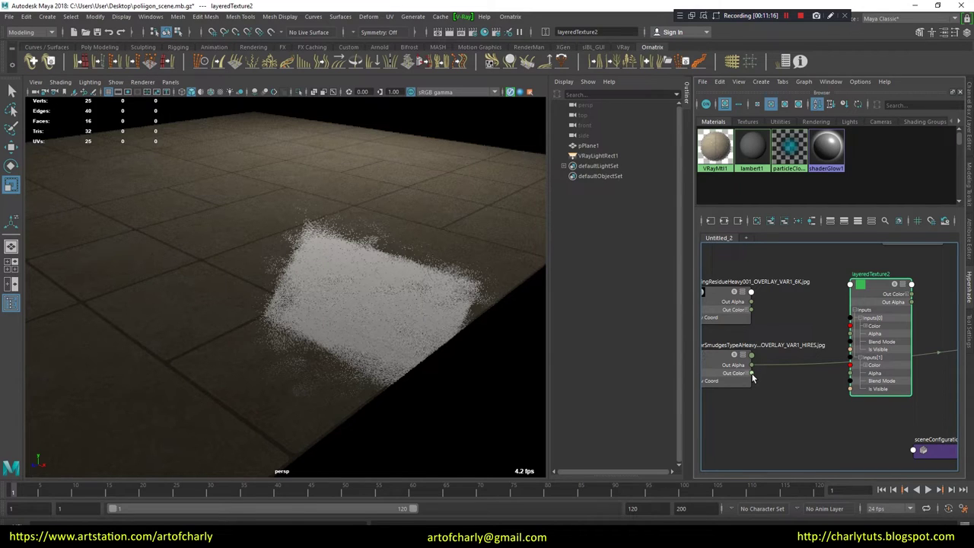
left_click_drag(752, 373, 850, 366)
left_click_drag(783, 325, 851, 326)
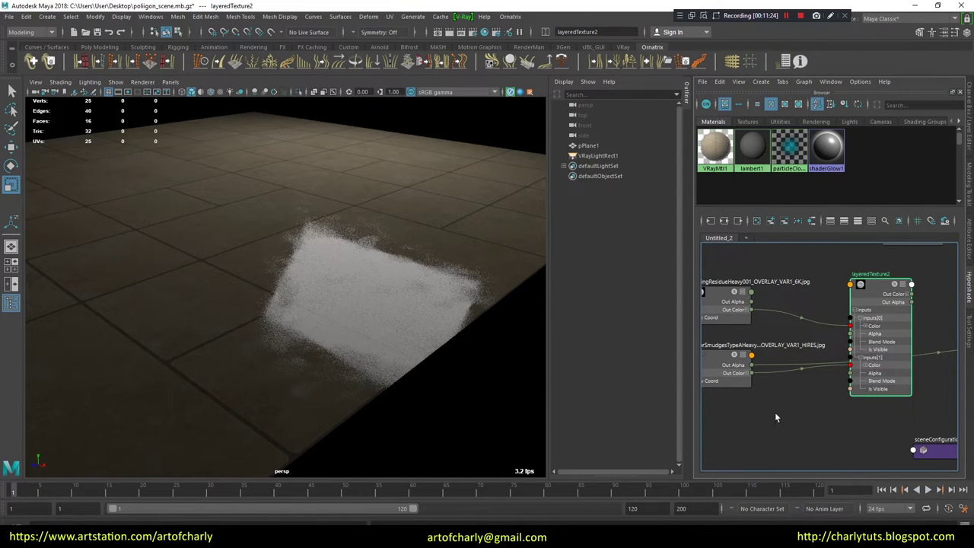
Connect layeredTexture2's Out Alpha to VRayMtl1's reflection glossiness.
mouse_move(851, 409)
middle_mouse_down("alt")
mouse_move(817, 403)
mouse_move(815, 378)
middle_mouse_up("alt")
scroll(821, 364, "down", 1)
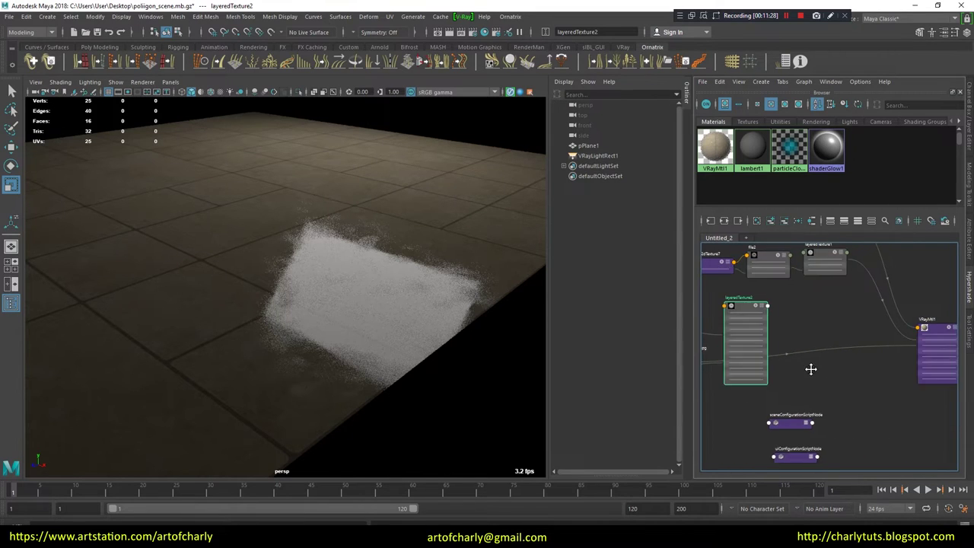
scroll(783, 343, "down", 1)
left_click_drag(759, 329, 897, 349)
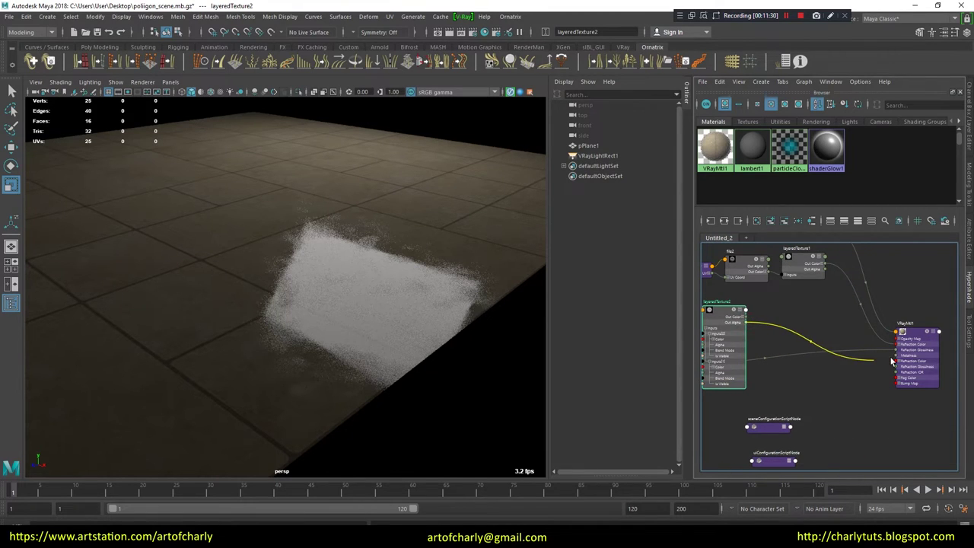
middle_click_drag(793, 358, 875, 357, "alt")
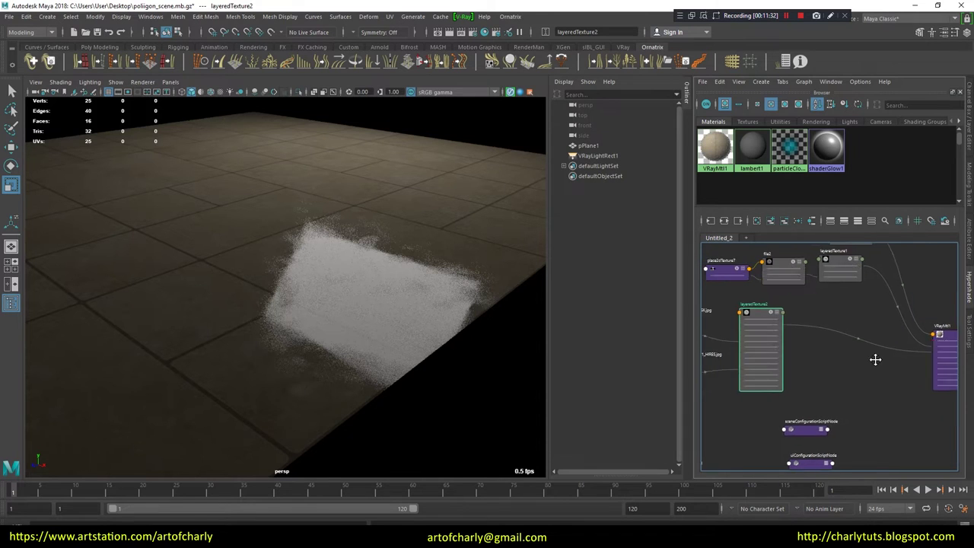
Turn off Use roughness on VRayMtl1 so it uses reflection glossiness.
key("f")
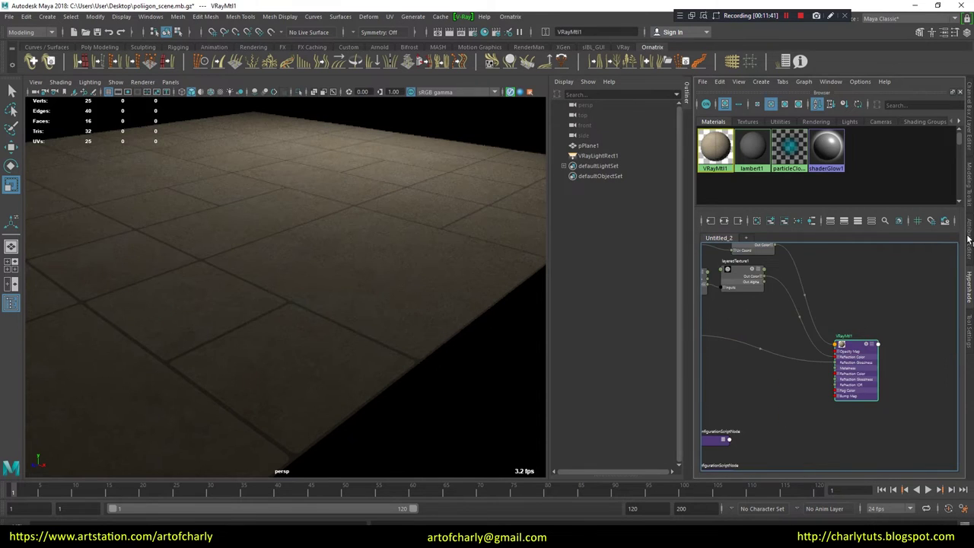
left_click(968, 239)
scroll(828, 333, "down", 5)
left_click(818, 373)
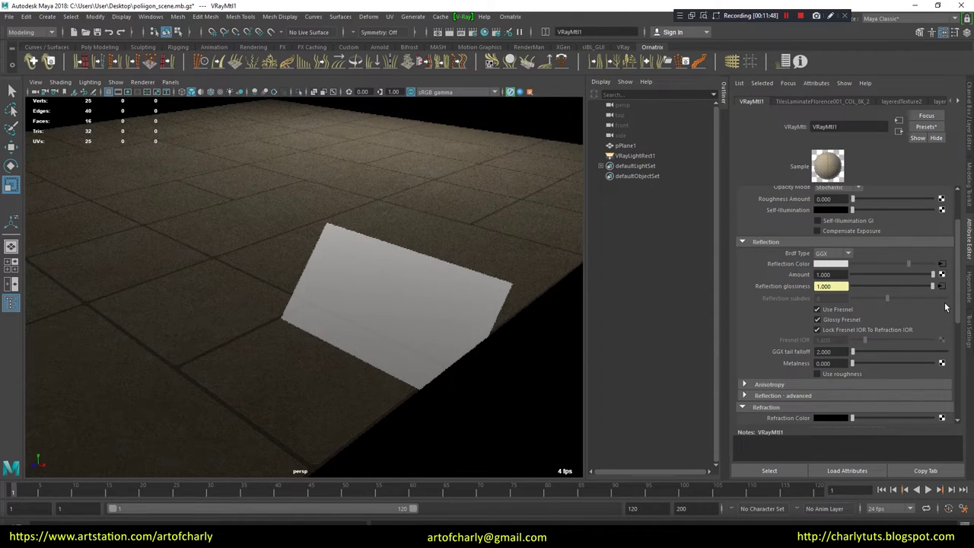
left_click(970, 291)
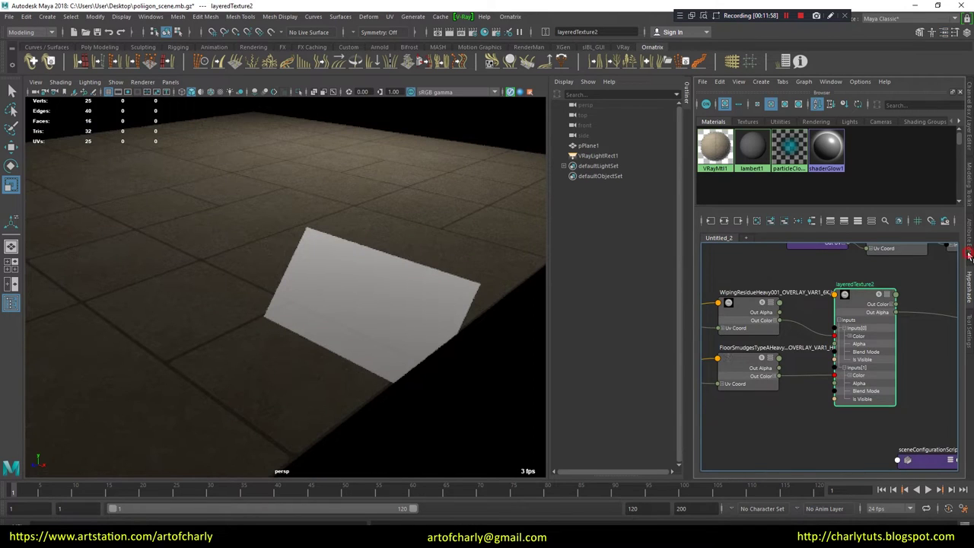
Set layeredTexture2's second layer to Multiply blending and add a third layer.
left_click(969, 255)
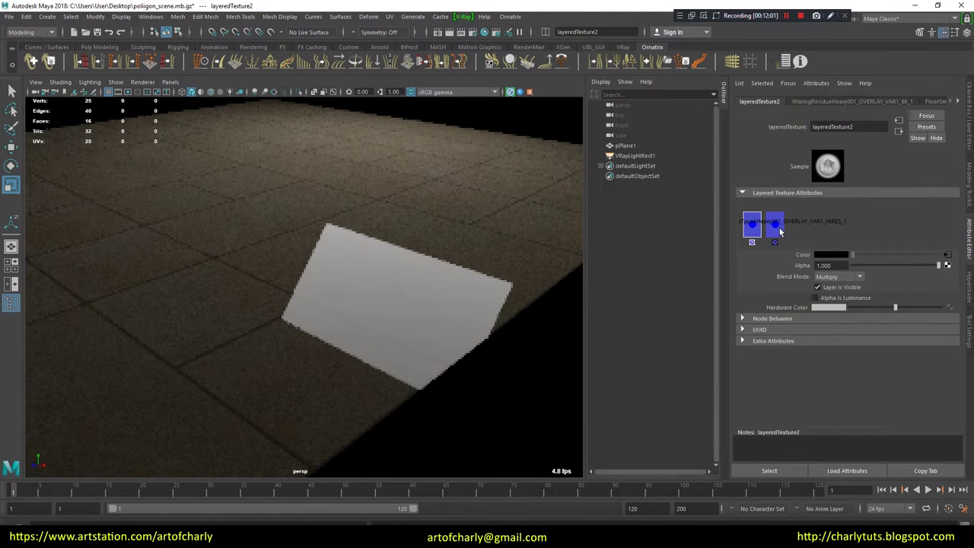
left_click(774, 224)
left_click(843, 274)
left_click(837, 342)
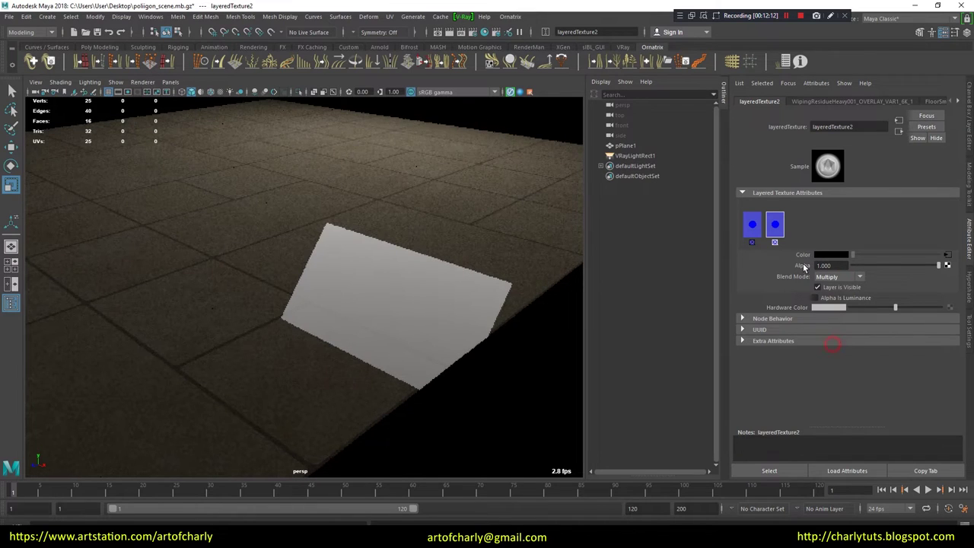
left_click(752, 224)
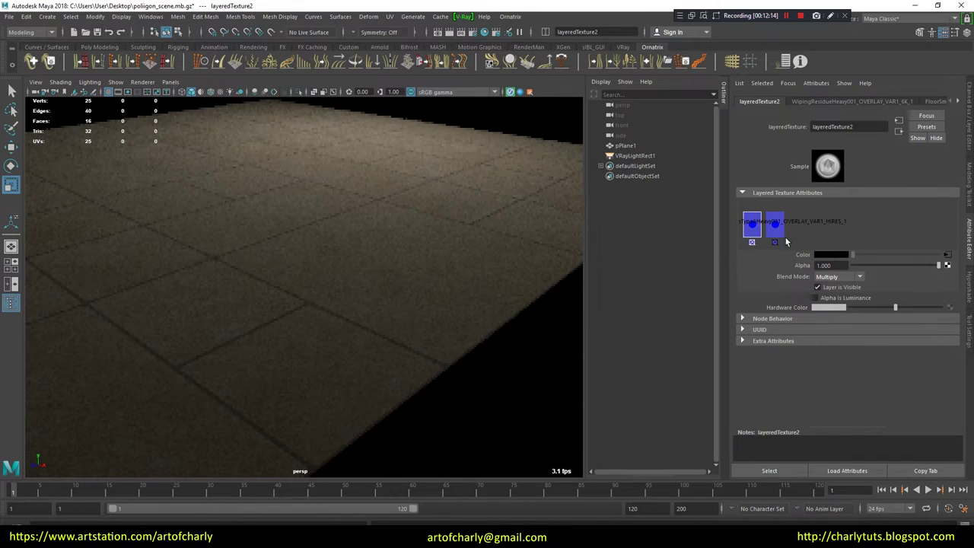
left_click(774, 222)
left_click(807, 233)
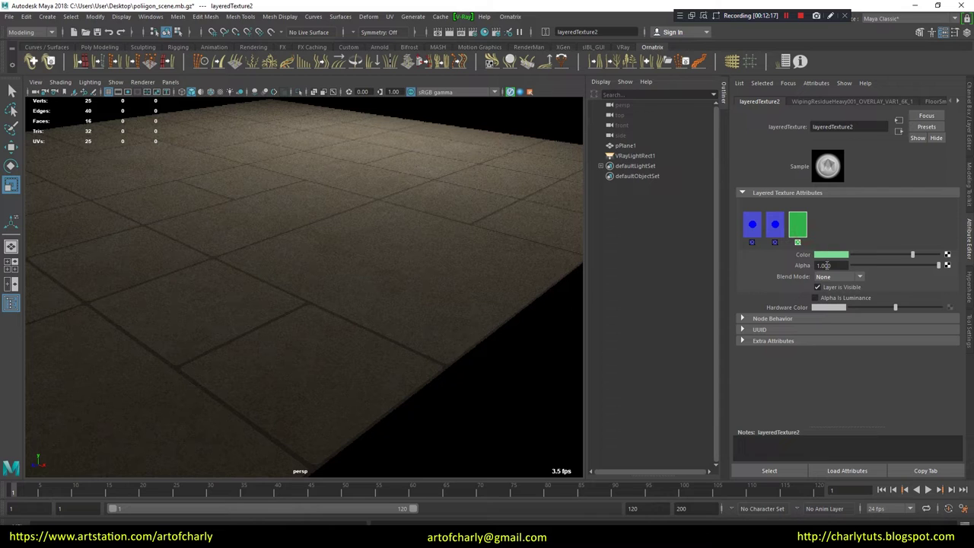
left_click(970, 288)
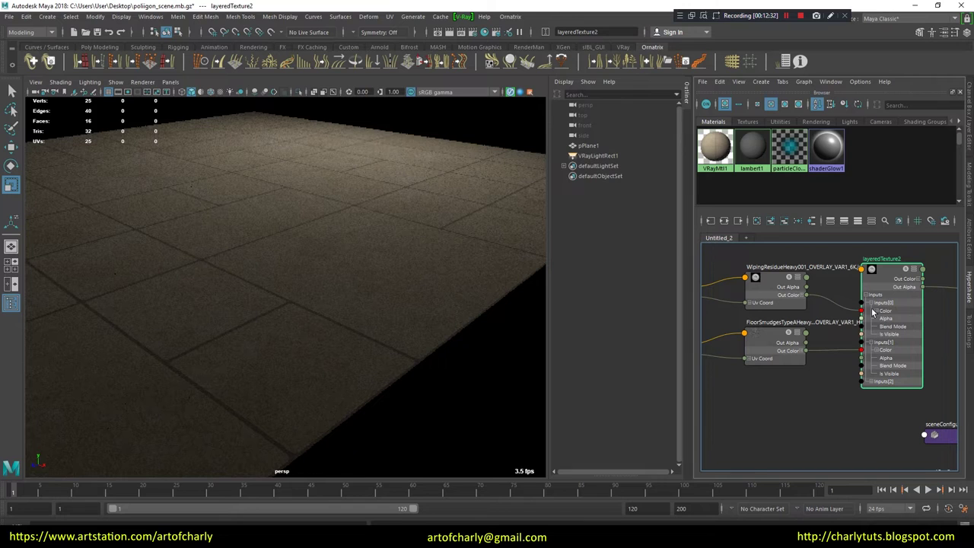
Expand layeredTexture2's third layer input and move the GLOSS texture nodes beside it.
left_click(873, 303)
left_click(874, 311)
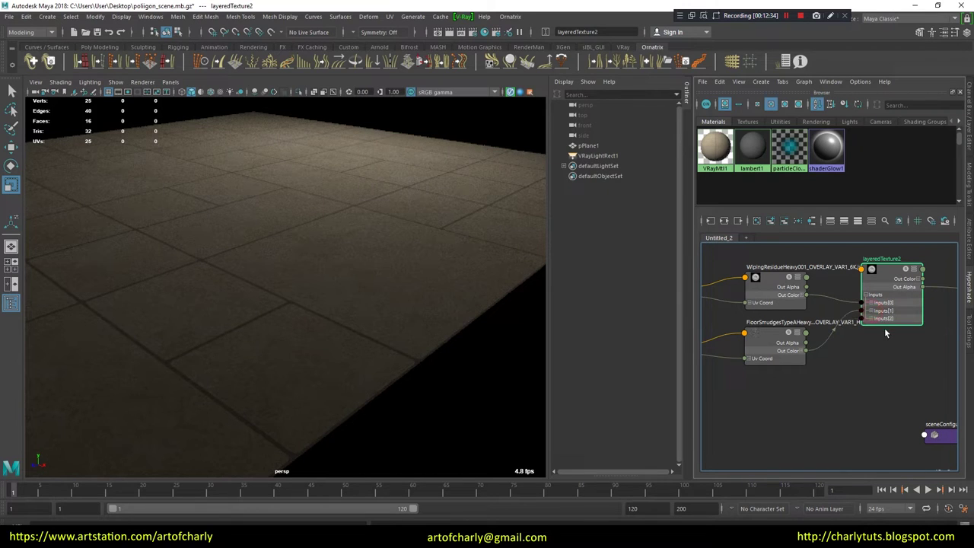
left_click(872, 319)
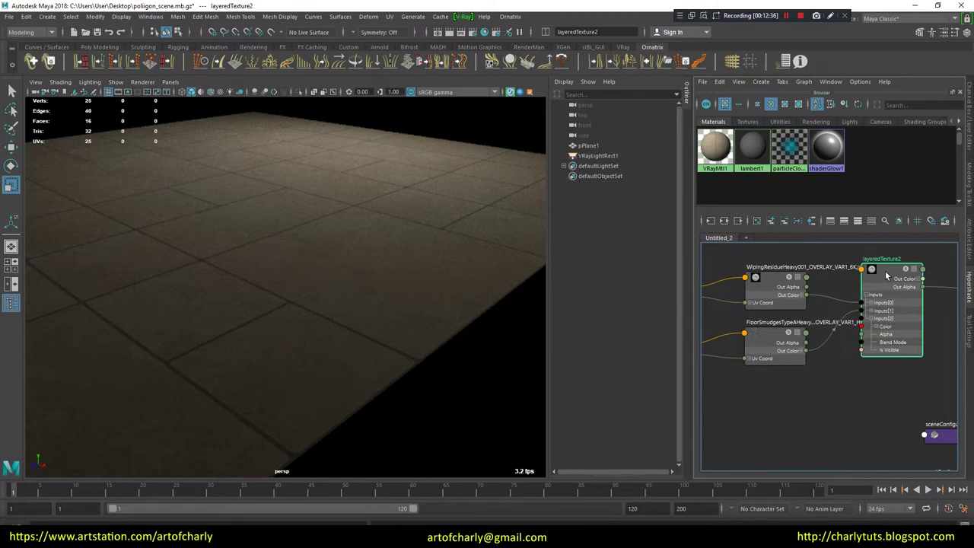
scroll(822, 403, "down", 4)
mouse_move(837, 381)
middle_mouse_down("alt")
mouse_move(892, 344)
mouse_move(854, 320)
middle_mouse_up("alt")
left_click_drag(849, 381, 852, 329)
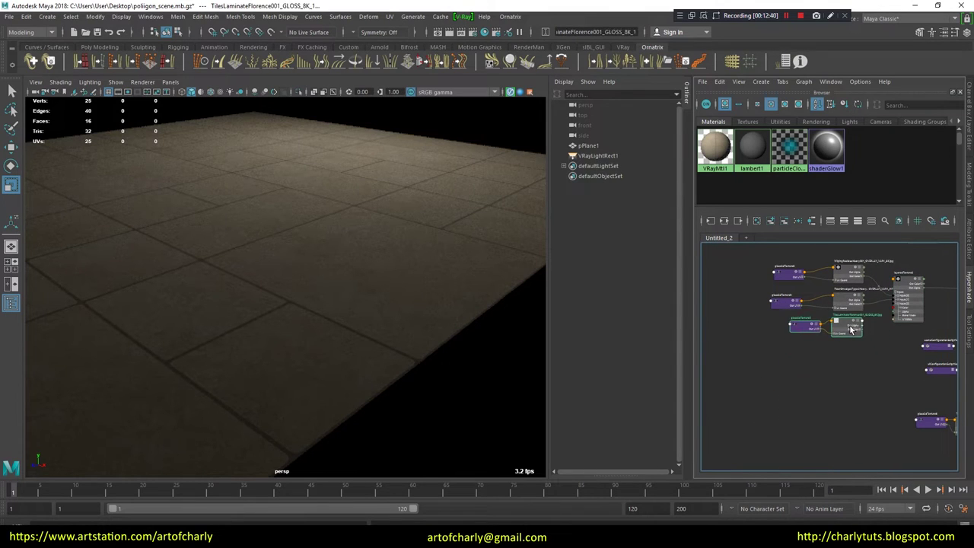
Connect the TilesLaminateFlorence001 GLOSS map's Out Color to layeredTexture2's third layer colour.
scroll(860, 329, "up", 3)
scroll(792, 380, "up", 3)
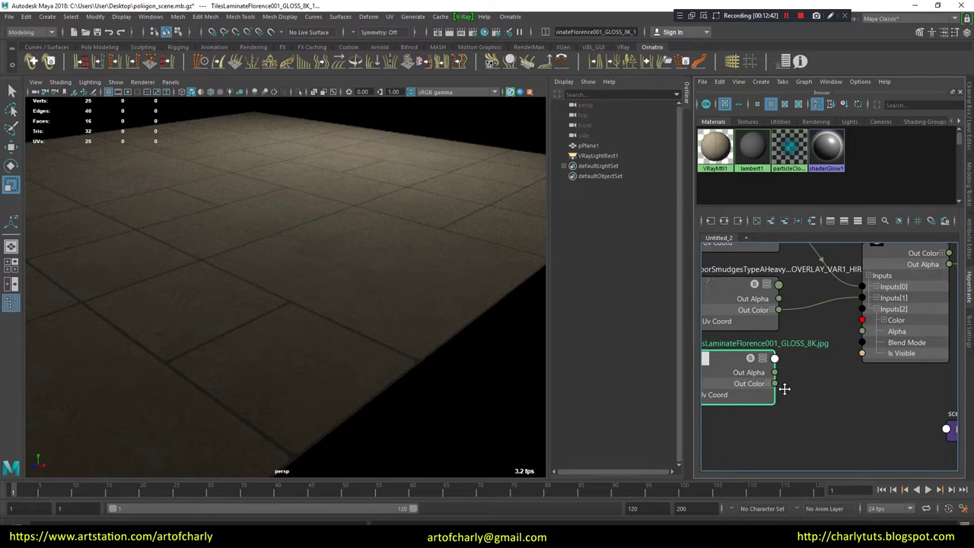
middle_click_drag(784, 389, 764, 403, "alt")
left_click_drag(758, 398, 843, 333)
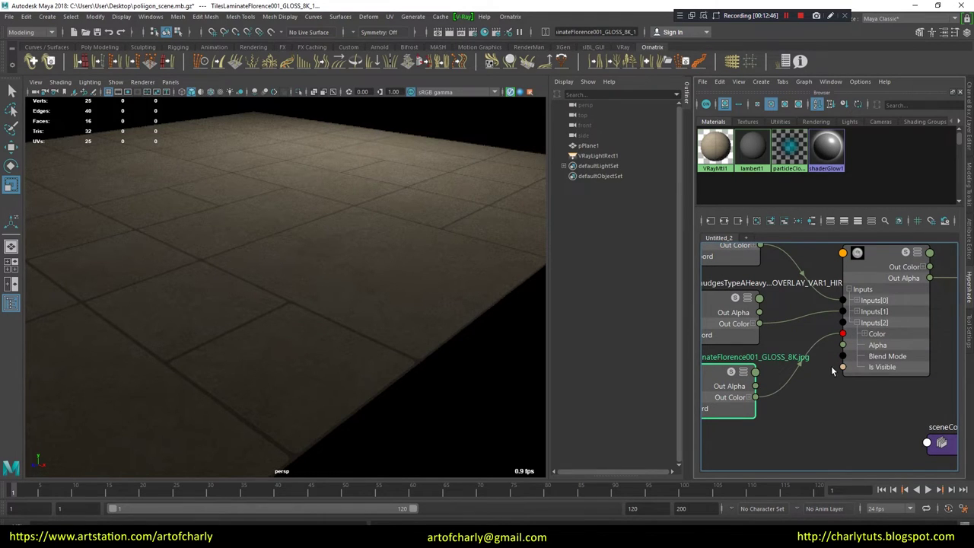
left_click(882, 335)
left_click(969, 250)
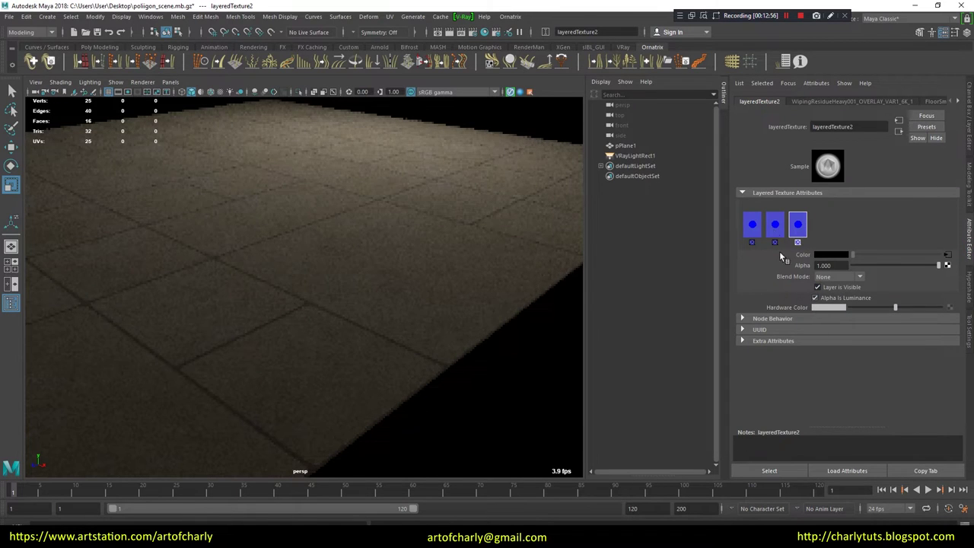
left_click(752, 224)
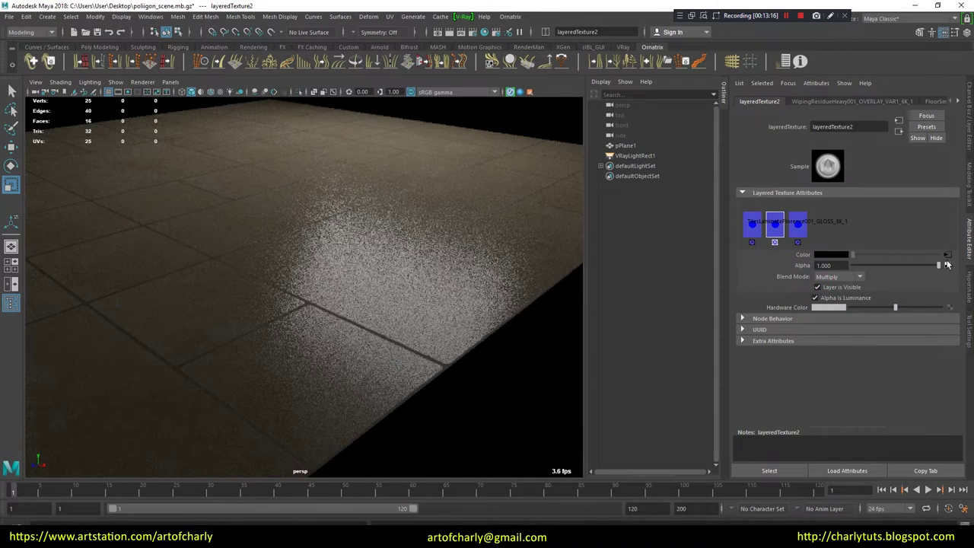
left_click(948, 256)
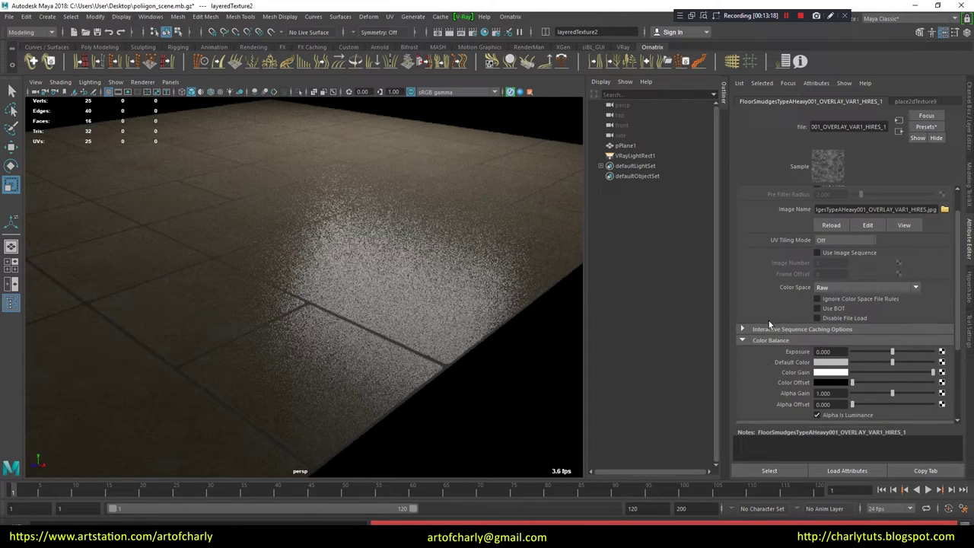
scroll(793, 354, "down", 3)
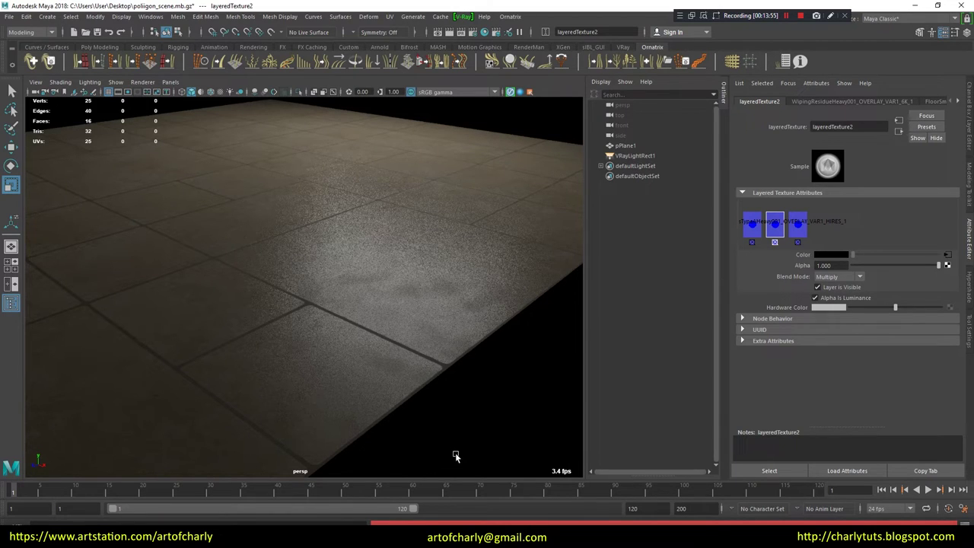
Enable Invert on the WipingResidueHeavy001 overlay file and set the first layer's alpha to 0.251.
left_click(759, 227)
left_click(819, 288)
left_click(947, 256)
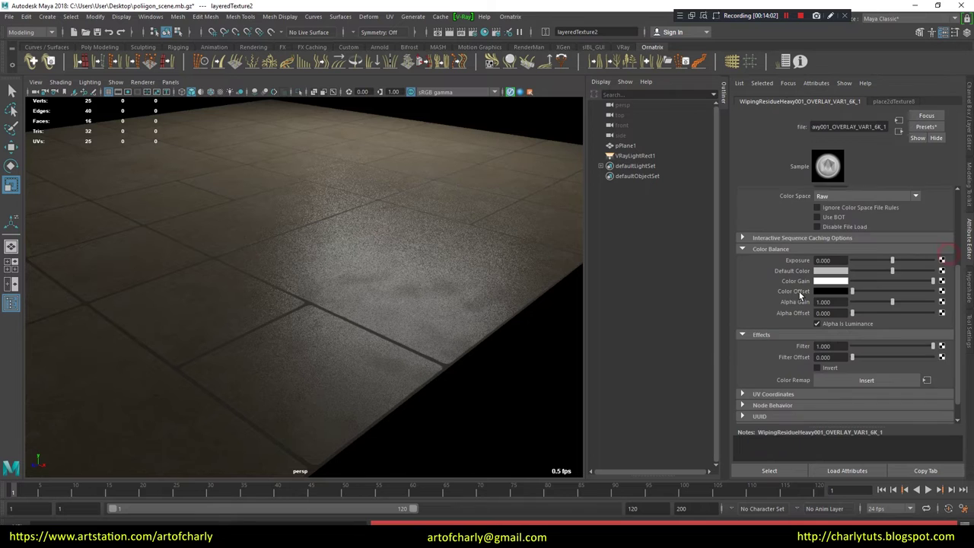
scroll(796, 335, "down", 1)
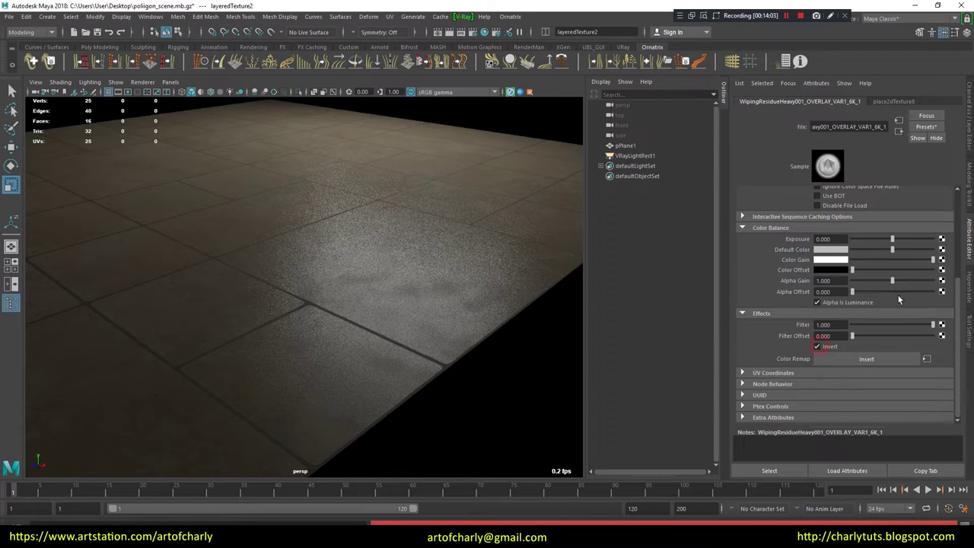
scroll(782, 280, "up", 5)
left_click(899, 131)
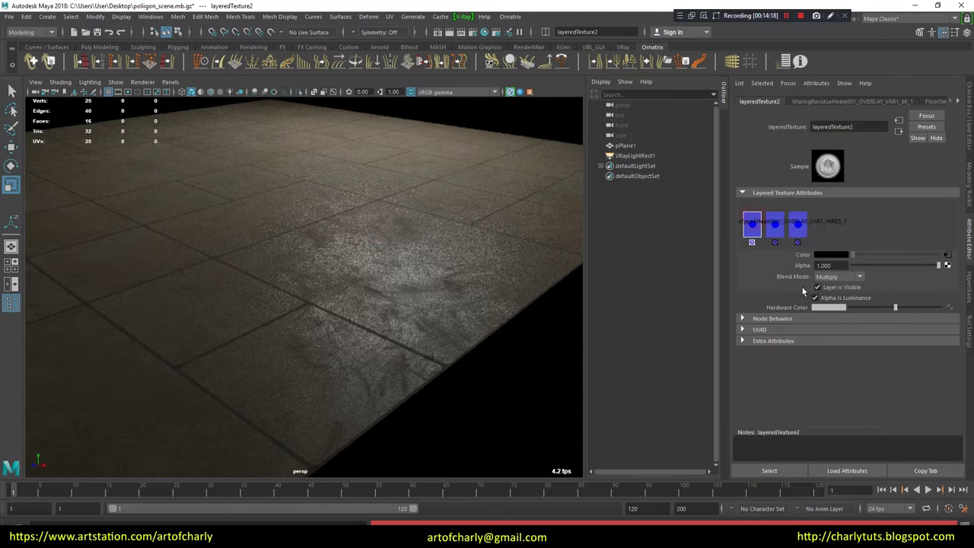
left_click_drag(862, 266, 874, 266)
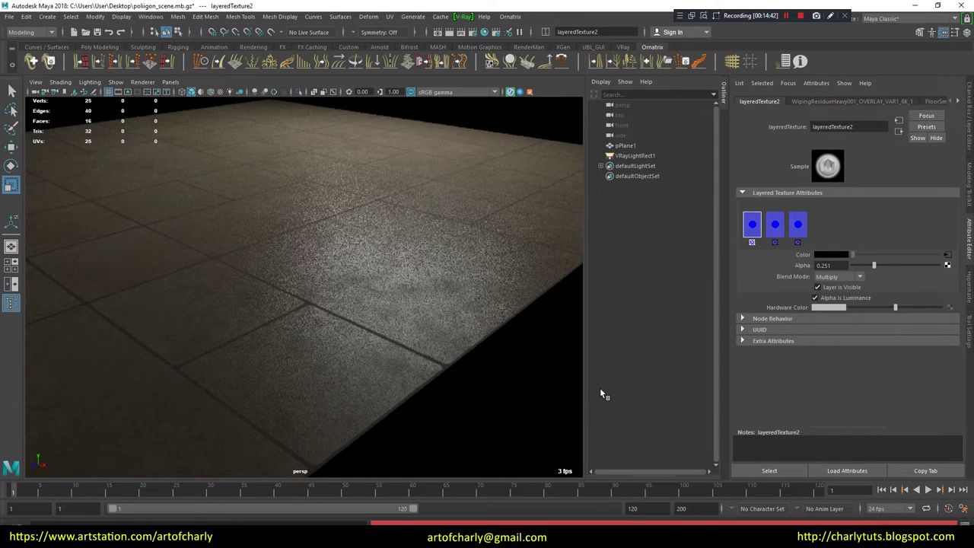
Give layeredTexture2's second overlay layer an alpha of 0.5.
left_click(777, 225)
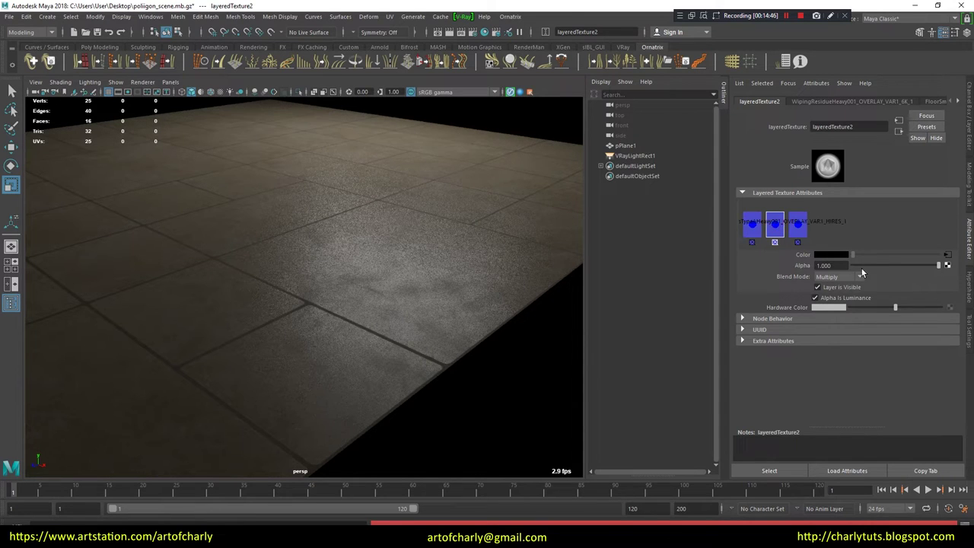
left_click_drag(870, 266, 896, 266)
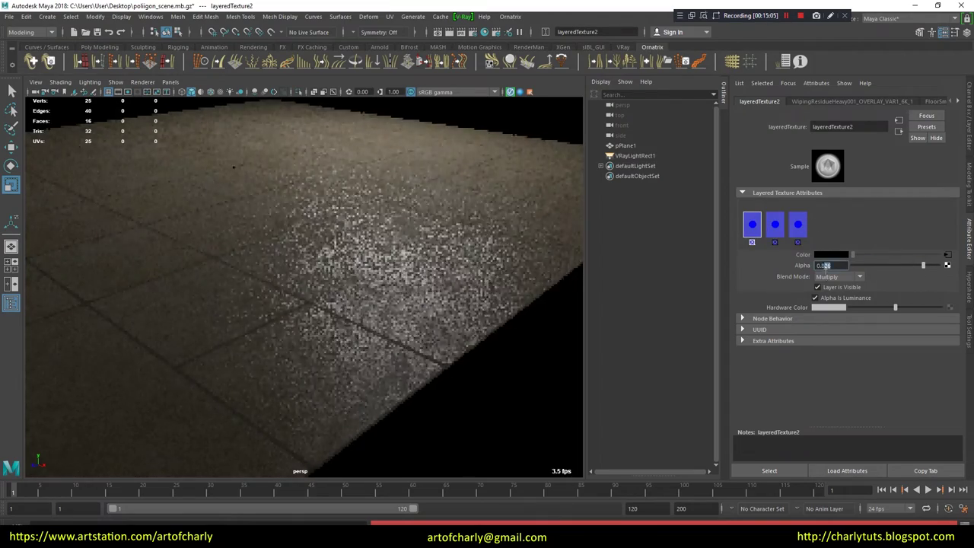
type("0.5")
key("Return")
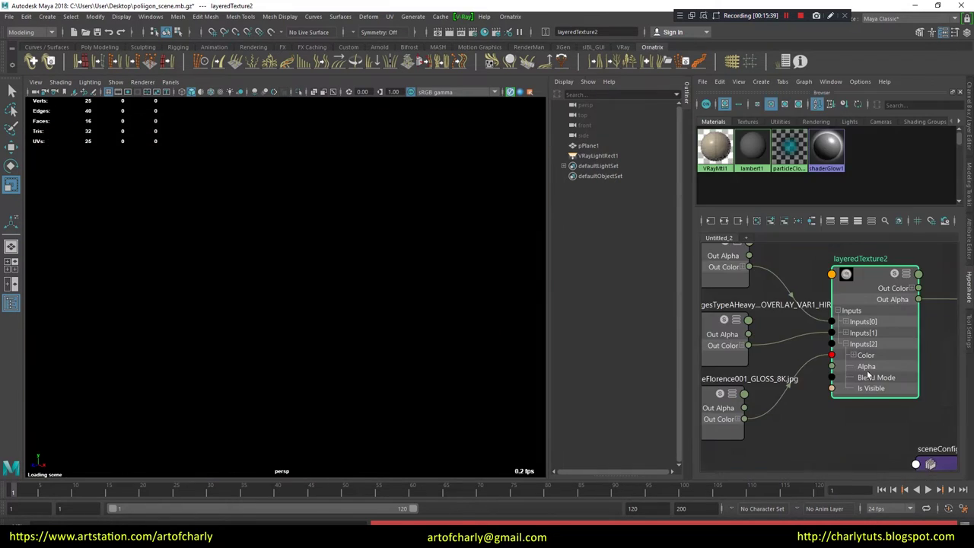
Connect the TilesLaminateFlorence001_NRM16_8K.tif node's Out Color to VRayMtl1's Bump Map.
scroll(871, 331, "down", 3)
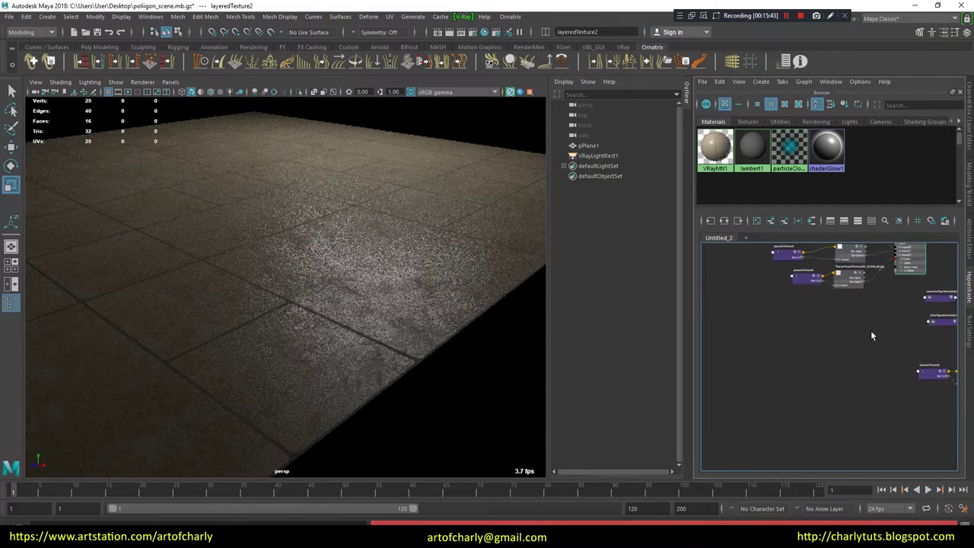
scroll(828, 346, "down", 3)
left_click(795, 319)
scroll(827, 337, "up", 5)
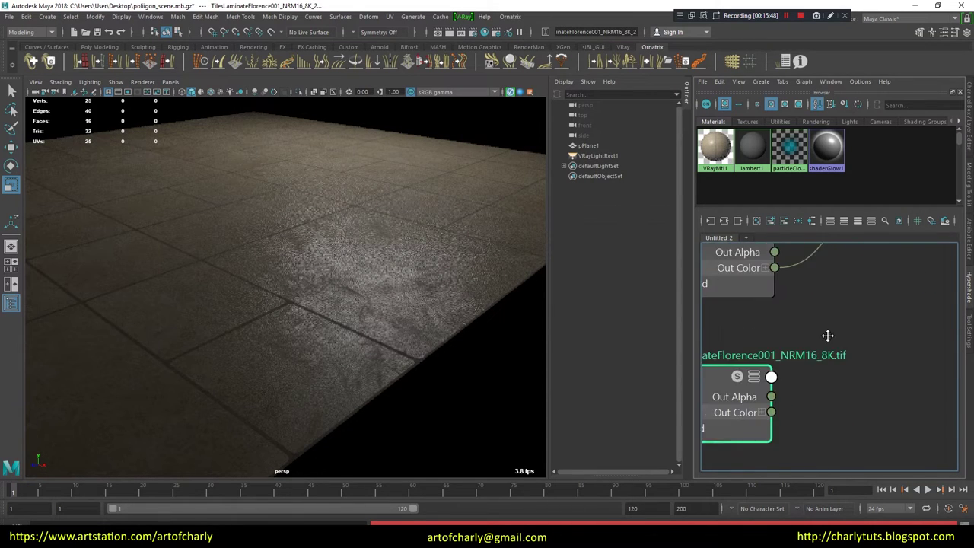
scroll(823, 350, "down", 1)
scroll(806, 342, "down", 2)
scroll(829, 337, "down", 1)
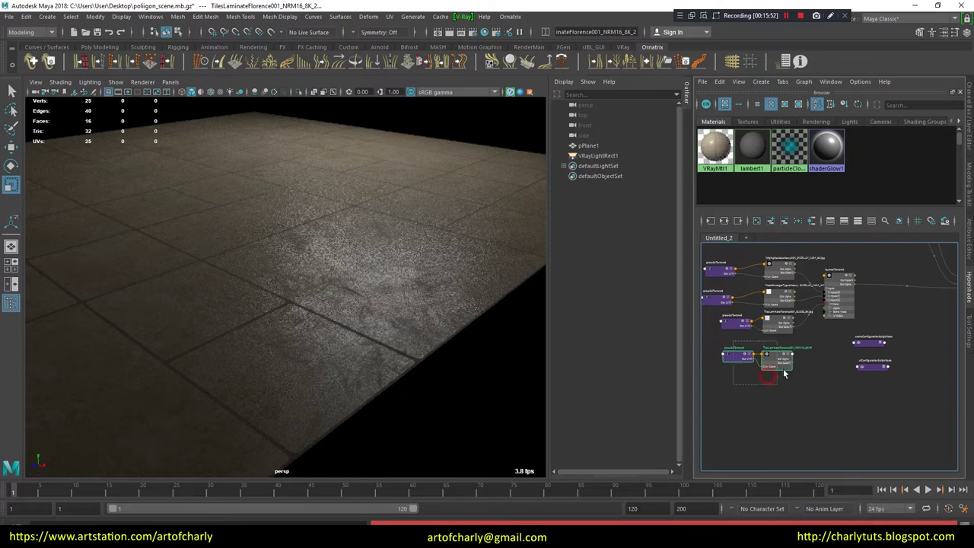
scroll(841, 337, "up", 5)
middle_click_drag(840, 337, 861, 359)
left_click_drag(809, 376, 897, 317)
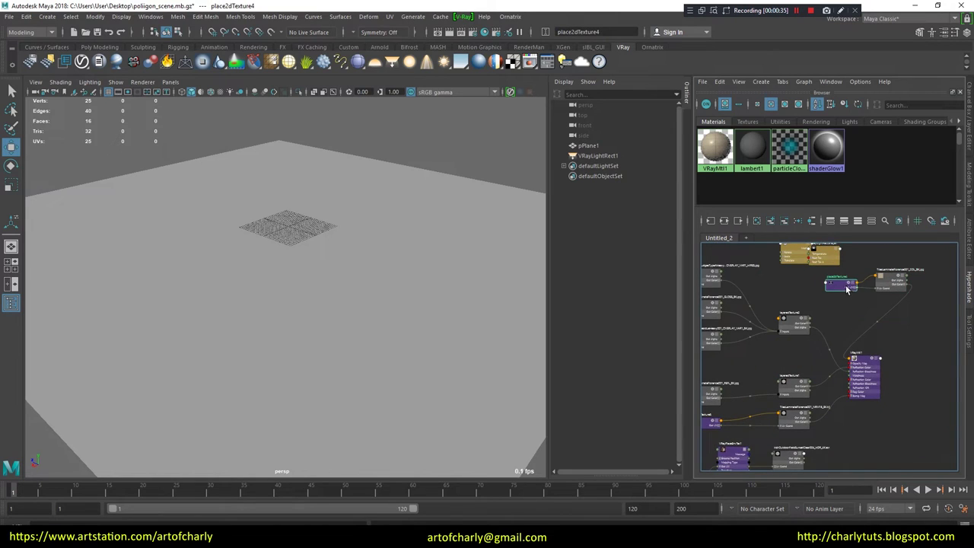
Create a new layeredTexture node beside the laminate colour texture using the 'la' node search.
left_click_drag(761, 348, 914, 315)
scroll(833, 342, "up", 3)
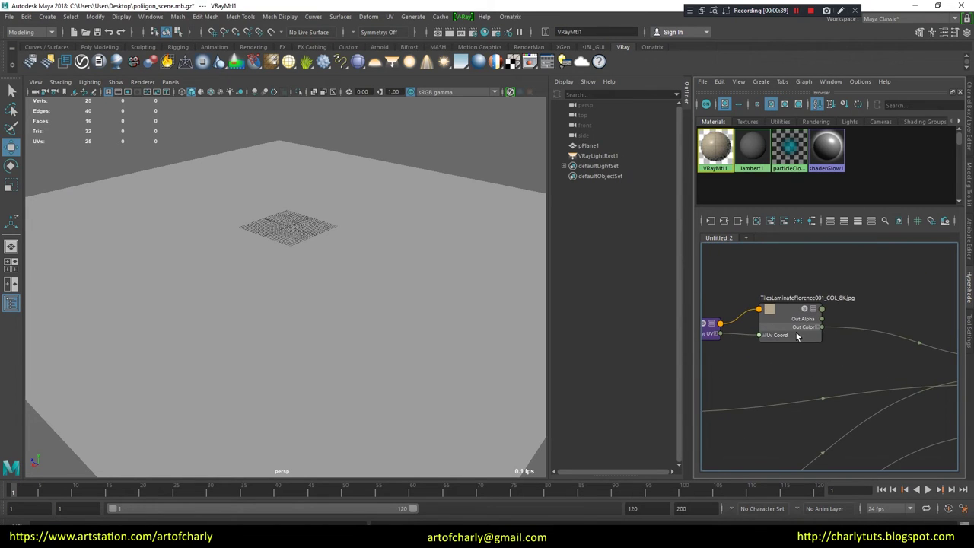
scroll(800, 381, "down", 5)
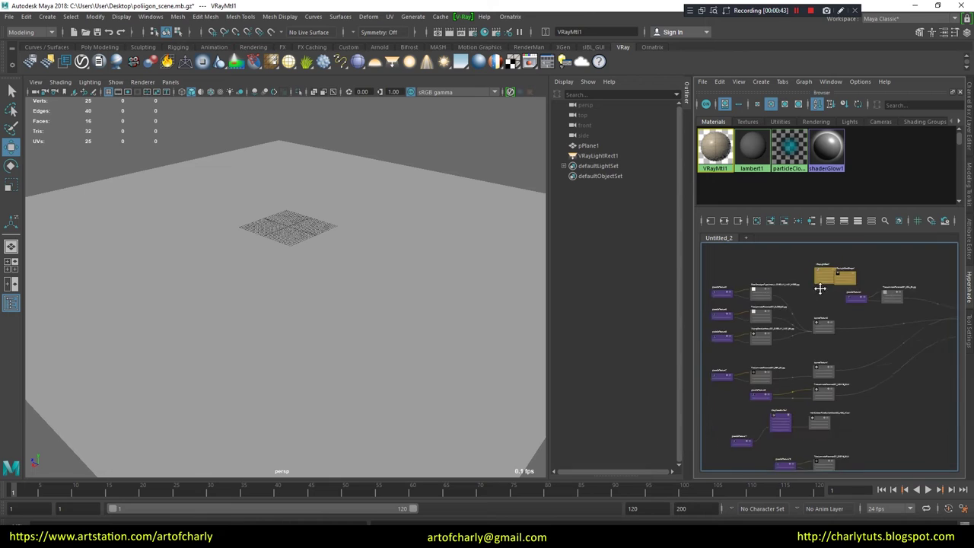
scroll(880, 341, "up", 5)
middle_click_drag(834, 352, 779, 361, "alt")
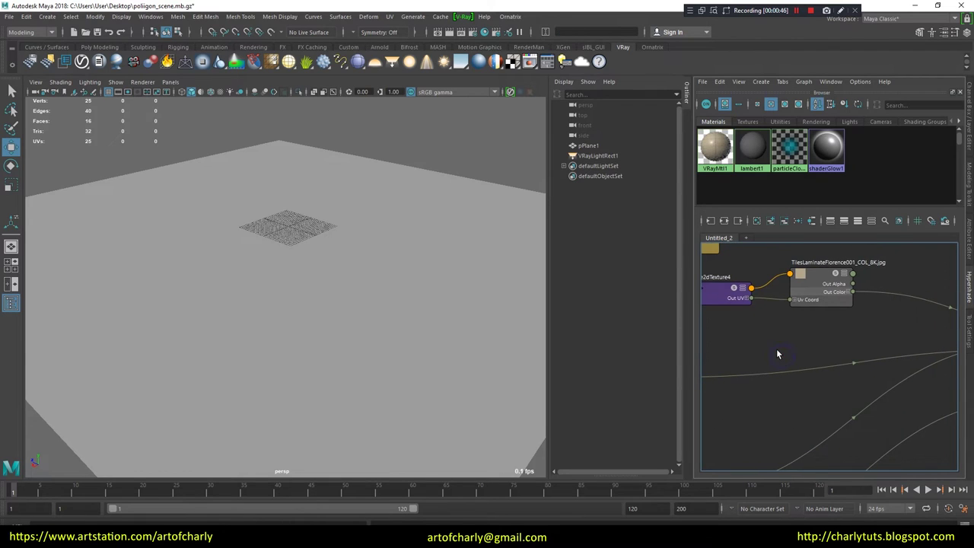
key("Tab")
type("la")
left_click(832, 380)
Expand layeredTexture3's inputs and show its layer settings in the Attribute Editor.
middle_click_drag(791, 344, 671, 361, "alt")
left_click_drag(769, 359, 821, 304)
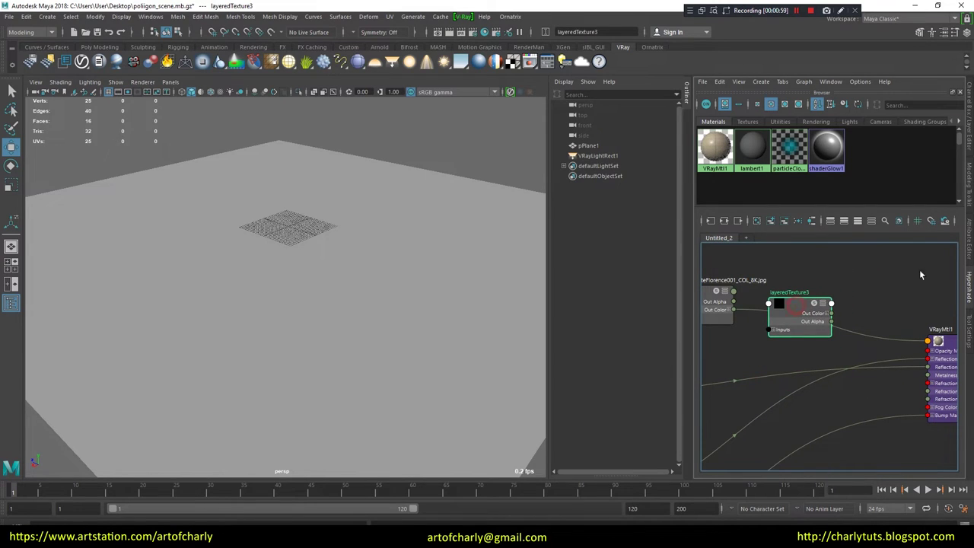
left_click(775, 330)
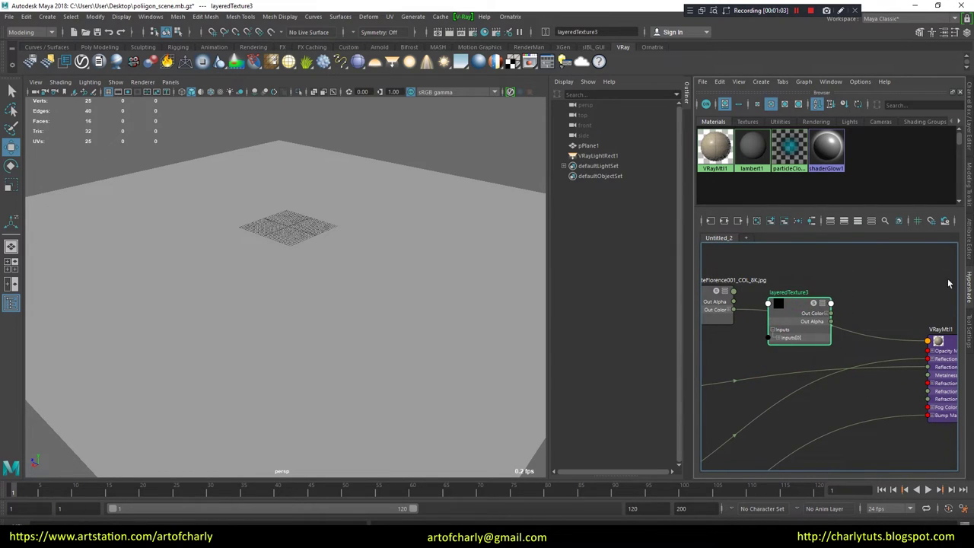
left_click(969, 249)
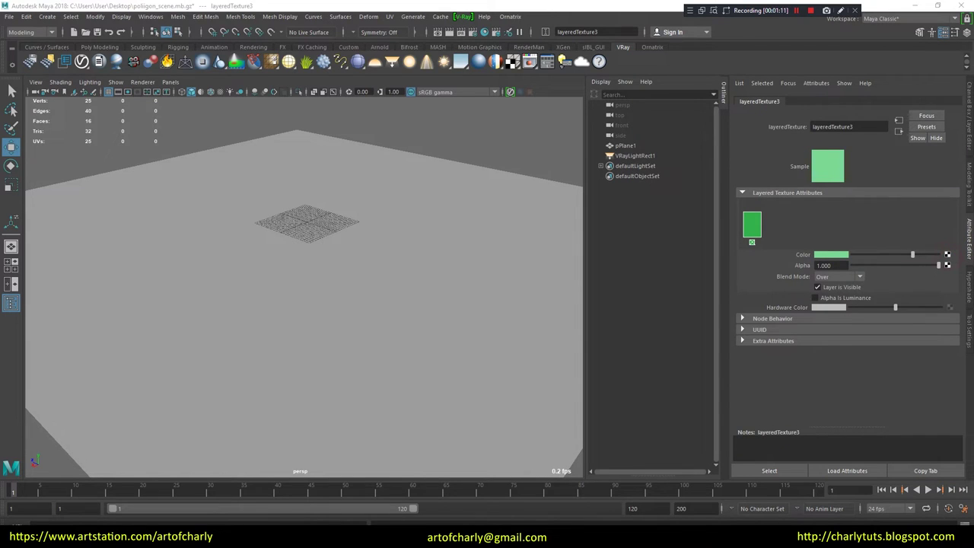
Load WipingResidueHeavy001_OVERLAY_VAR1_6K.jpg from the 6K folder into a new file node for the layer colour.
left_click(944, 239)
double_click(321, 271)
key("BackSpace")
double_click(345, 260)
double_click(323, 175)
double_click(315, 177)
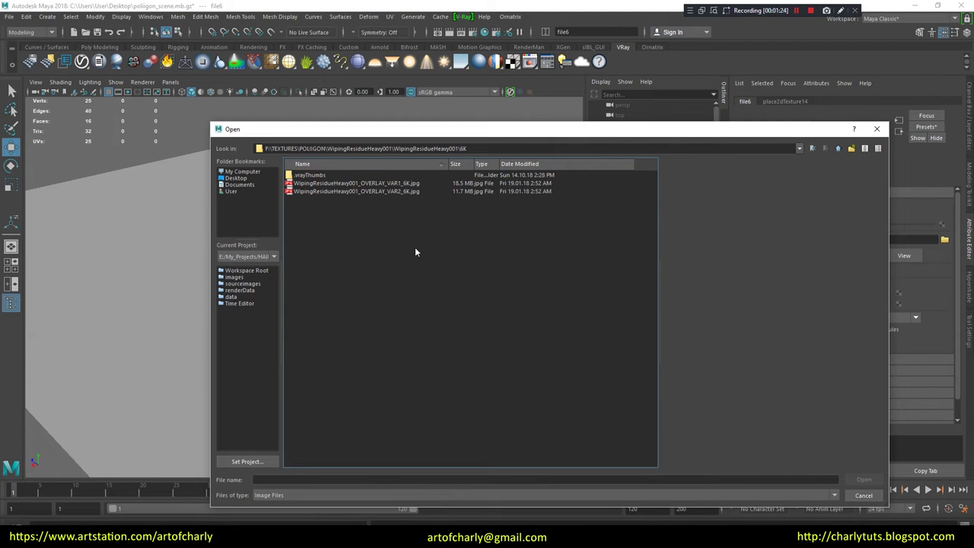
left_click(373, 183)
left_click(373, 192)
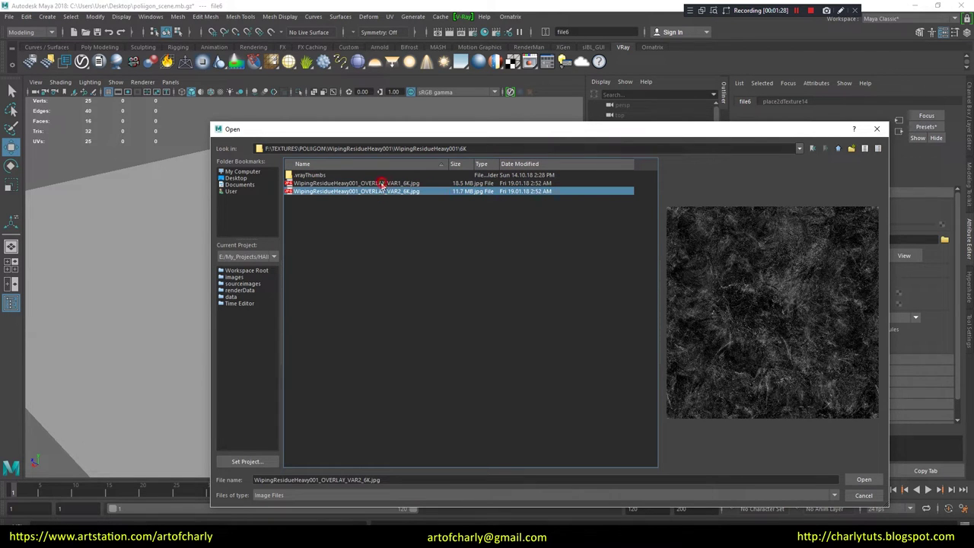
key("Up")
left_click(868, 479)
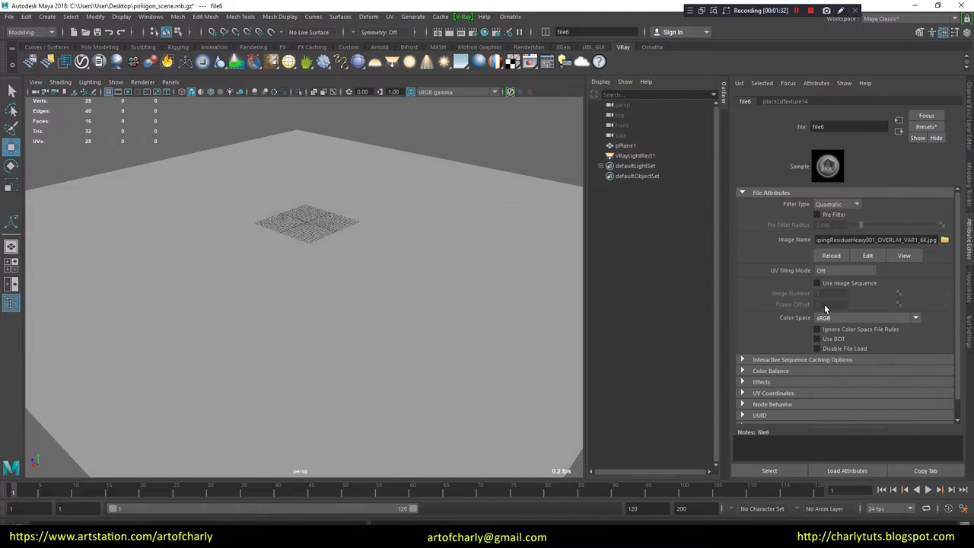
left_click(899, 131)
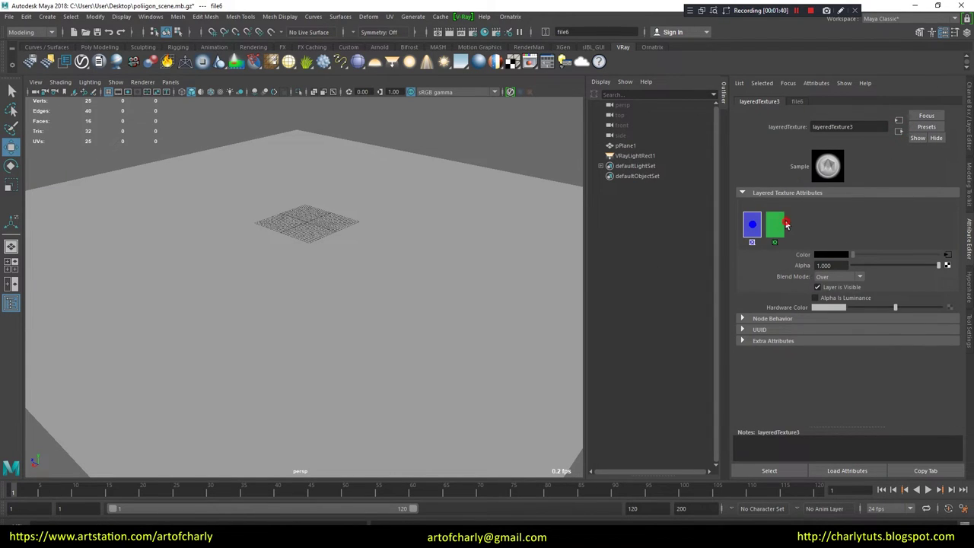
Feed the TilesLaminateFlorence001_COL_8K.jpg texture into layeredTexture3's second layer colour.
left_click(966, 275)
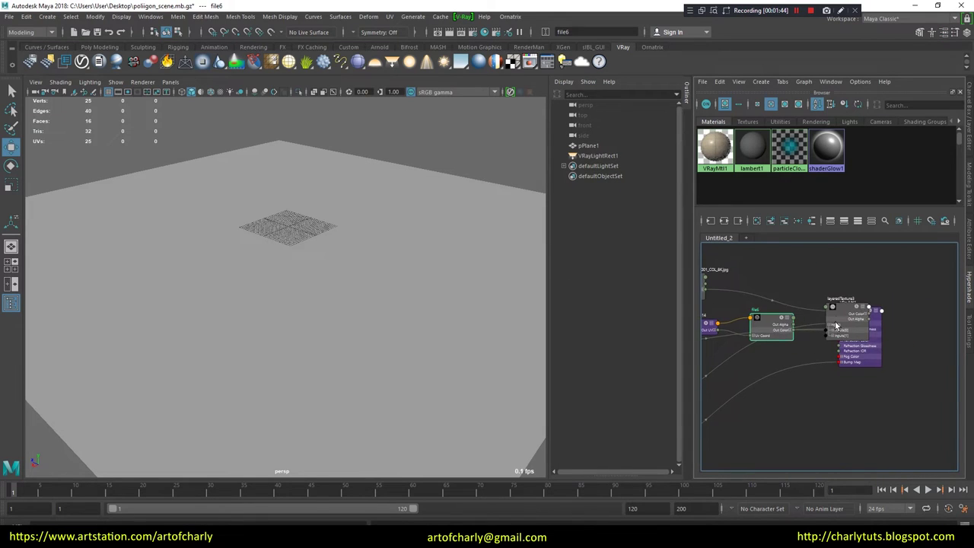
scroll(813, 306, "up", 3)
scroll(813, 306, "down", 3)
scroll(753, 304, "up", 3)
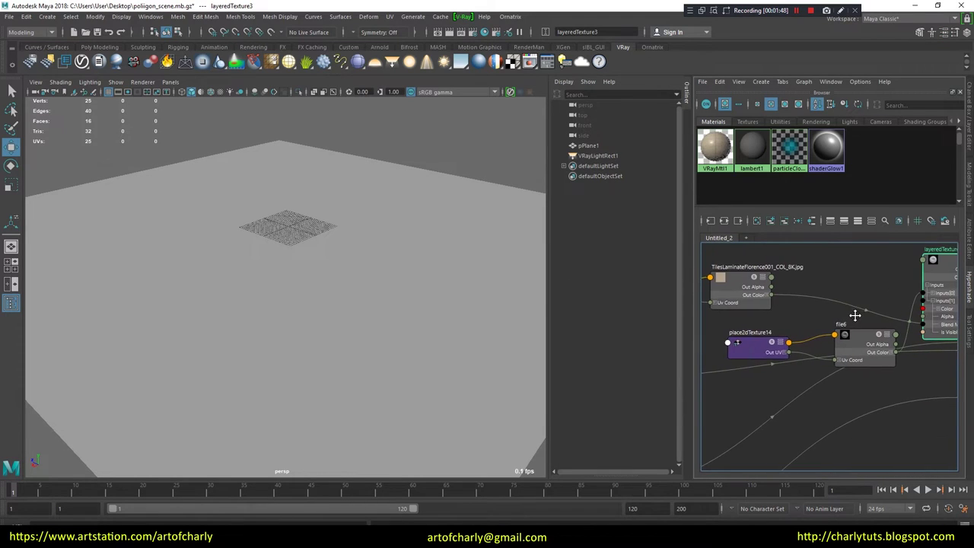
mouse_move(750, 297)
left_mouse_down()
mouse_move(911, 305)
mouse_move(838, 301)
left_mouse_up()
middle_click_drag(837, 301, 781, 292, "alt")
Connect layeredTexture3's output to VRayMtl1 and tidy the file6 overlay node in the graph.
left_click(937, 320)
left_click(937, 319)
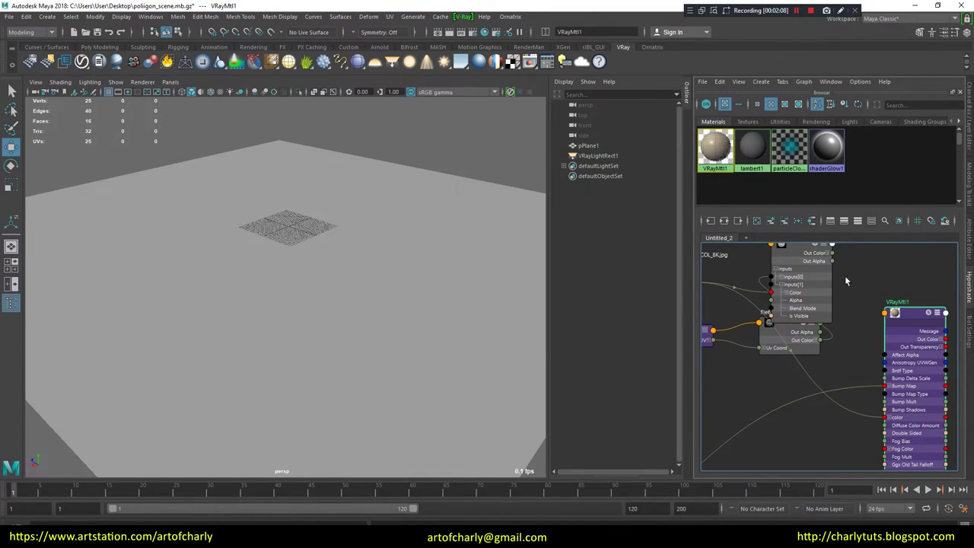
left_click_drag(832, 253, 885, 417)
left_click(810, 267)
middle_click_drag(766, 337, 731, 327, "alt")
left_click_drag(784, 358, 761, 365)
mouse_move(761, 365)
middle_mouse_down("alt")
mouse_move(831, 372)
mouse_move(757, 389)
middle_mouse_up("alt")
double_click(845, 281)
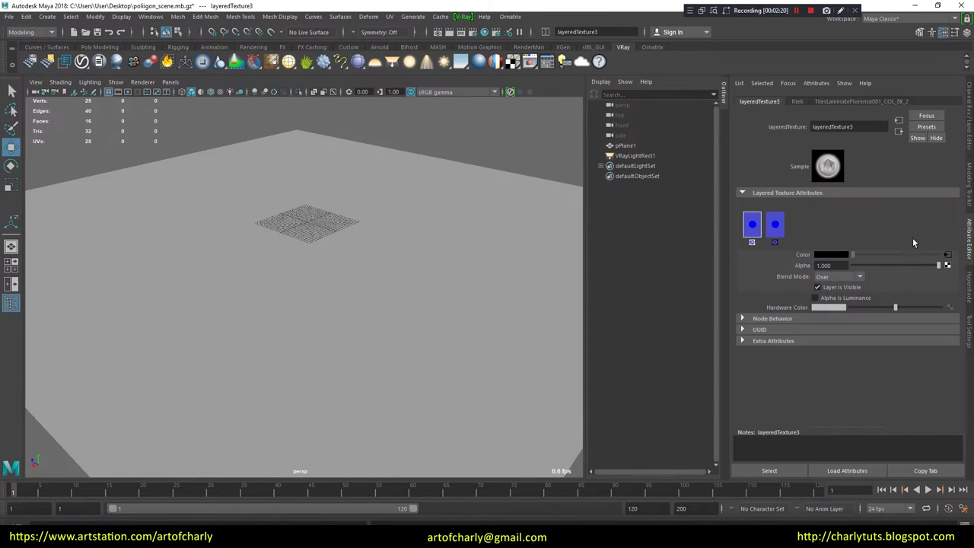
Set the first layer to Multiply with Alpha Is Luminance and start the interactive render preview.
left_click(838, 277)
left_click(833, 333)
left_click(510, 92)
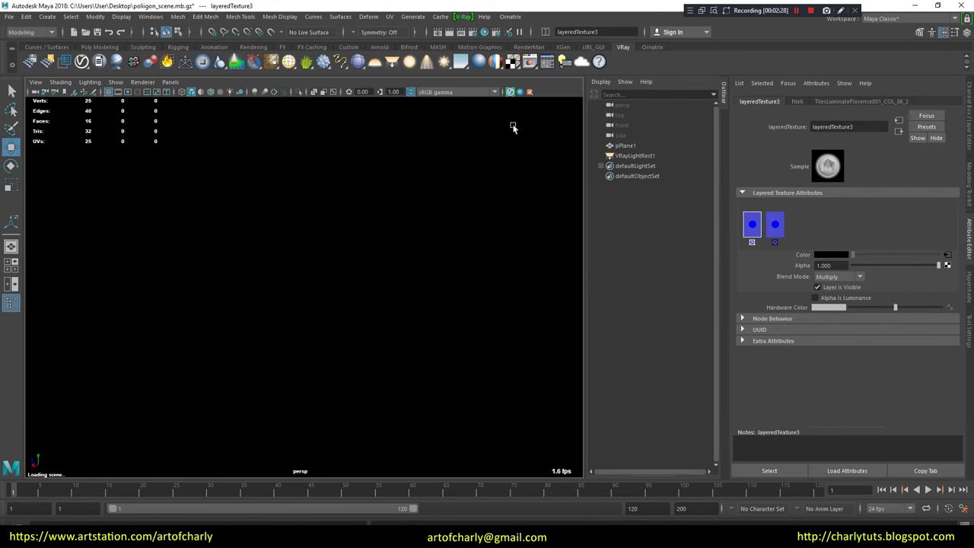
left_click(817, 298)
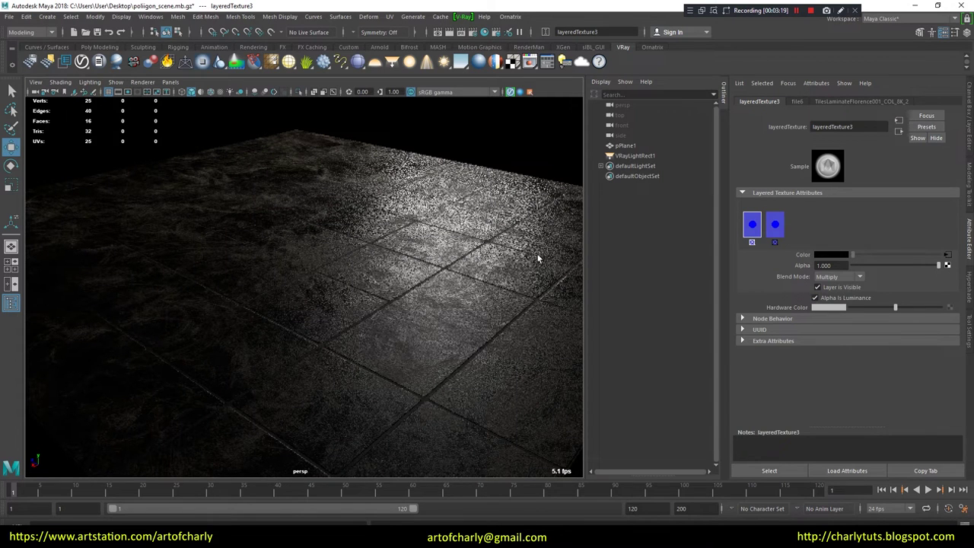
Switch the first layer to Add, preview alpha 0.192, then restore it to 1.000.
left_click(855, 275)
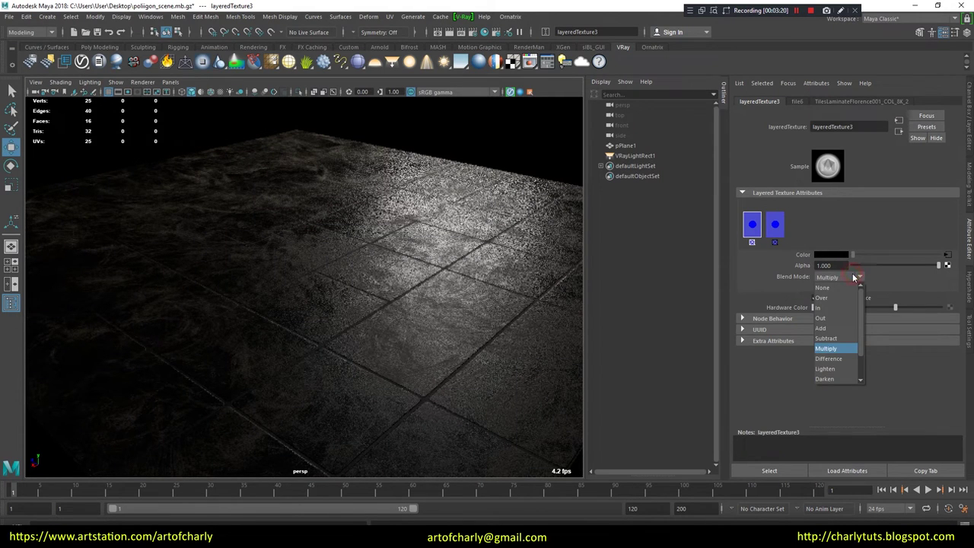
left_click(839, 328)
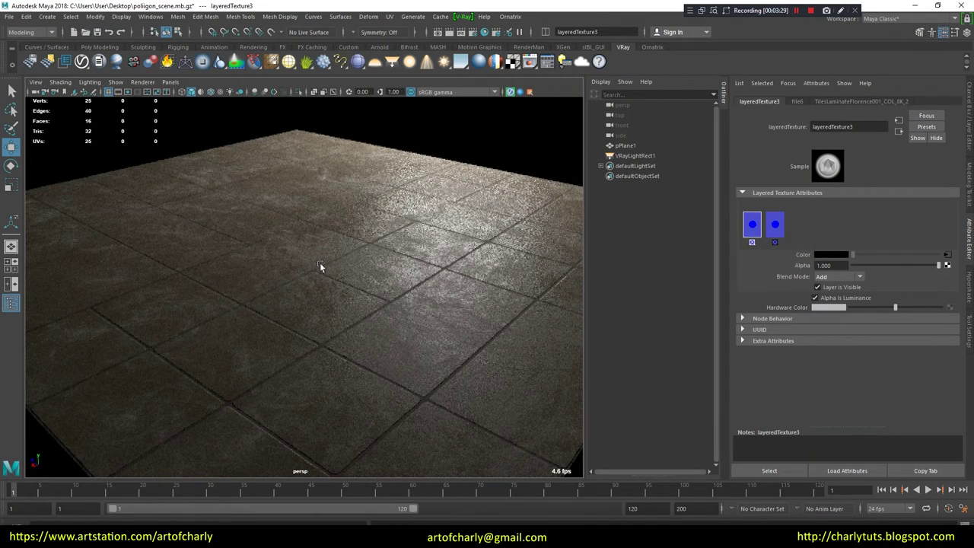
left_click_drag(889, 268, 870, 268)
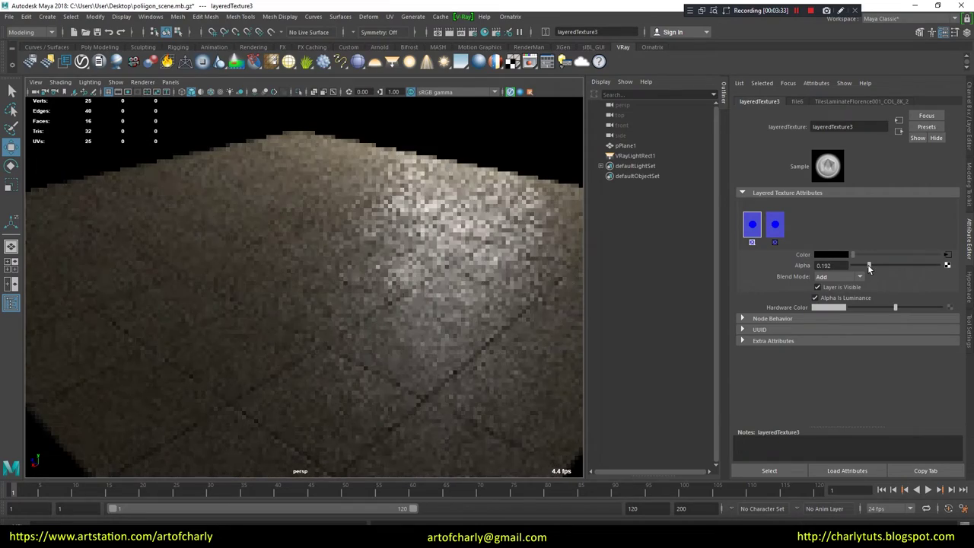
left_click_drag(870, 268, 944, 267)
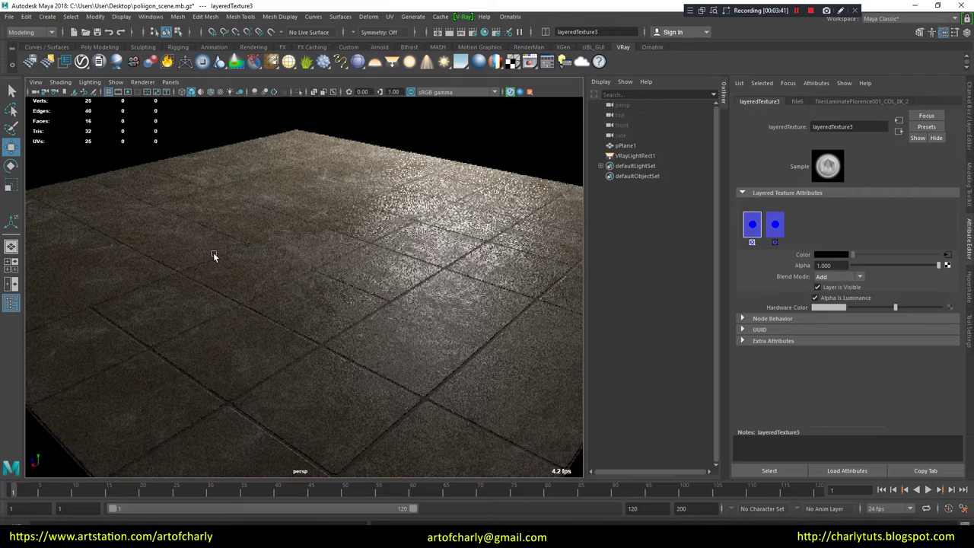
Test Multiply blending at alphas around 0.35 and 0.68, then return to Add at 1.000.
left_click(852, 283)
left_click(837, 340)
left_click_drag(883, 266, 883, 267)
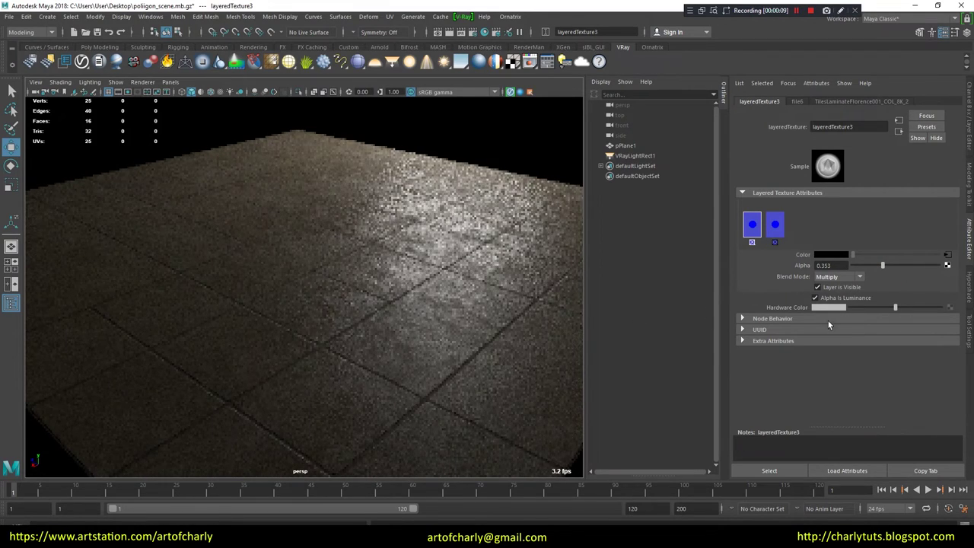
left_click_drag(883, 266, 943, 265)
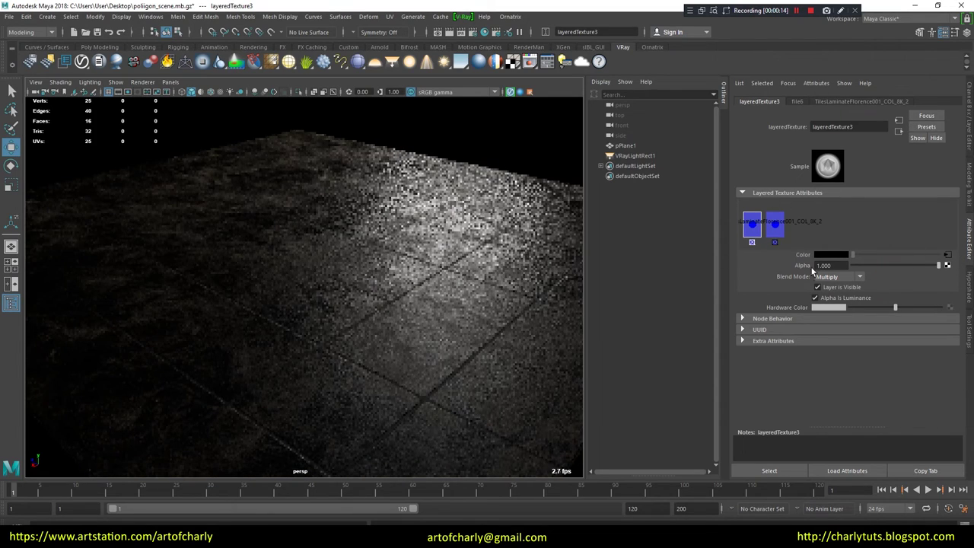
left_click(946, 255)
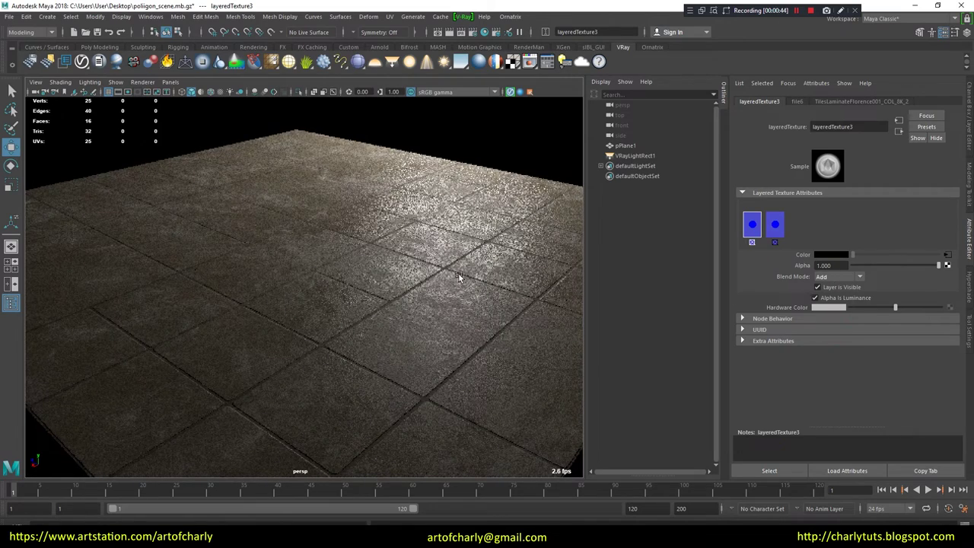
Orbit the viewport to a low grazing angle across the tiled floor.
mouse_move(364, 260)
left_mouse_down("alt")
mouse_move(356, 246)
mouse_move(355, 302)
left_mouse_up("alt")
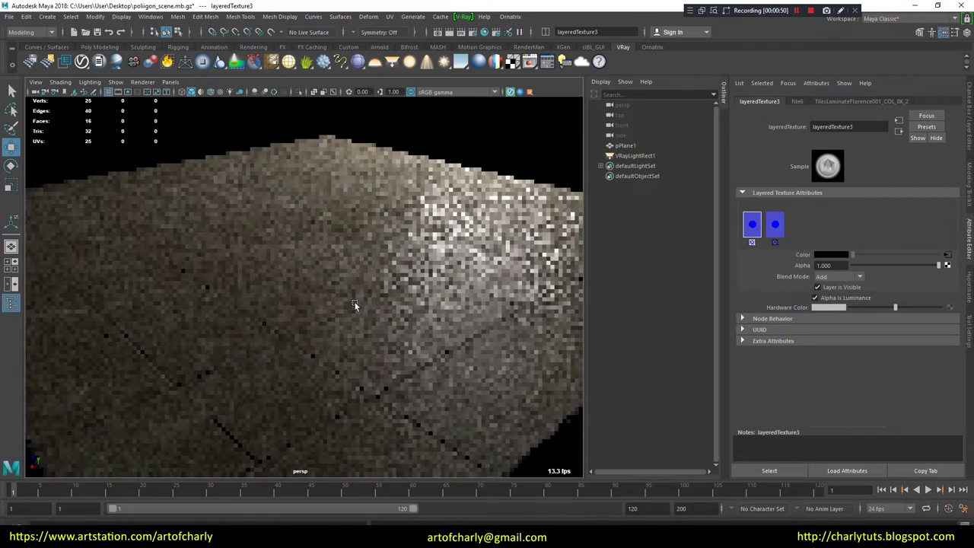
scroll(355, 301, "up", 3)
mouse_move(393, 338)
left_mouse_down("alt")
mouse_move(402, 264)
mouse_move(386, 263)
left_mouse_up("alt")
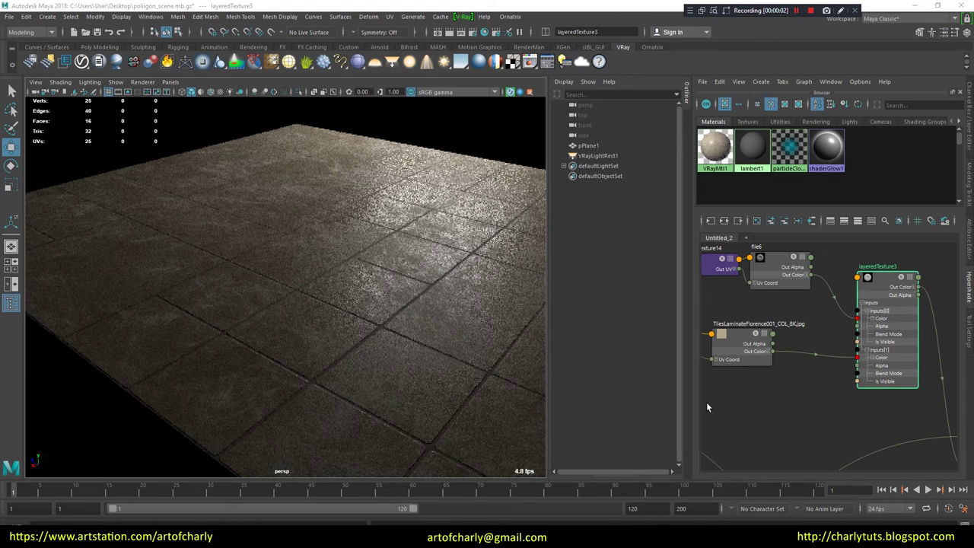
Create a VRayFalloff texture node using the 'vrayfa' node search.
left_click(755, 408)
key("Tab")
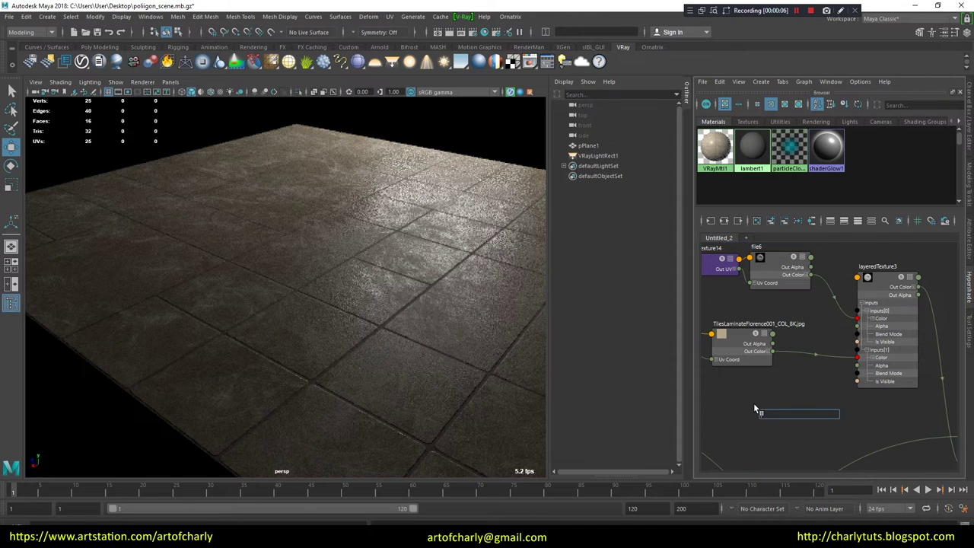
type("vrayfa")
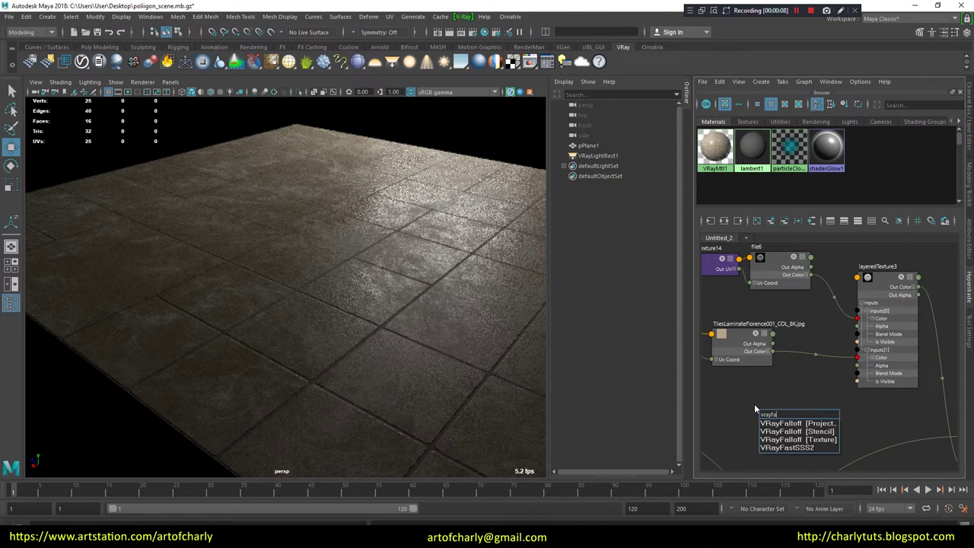
left_click(827, 442)
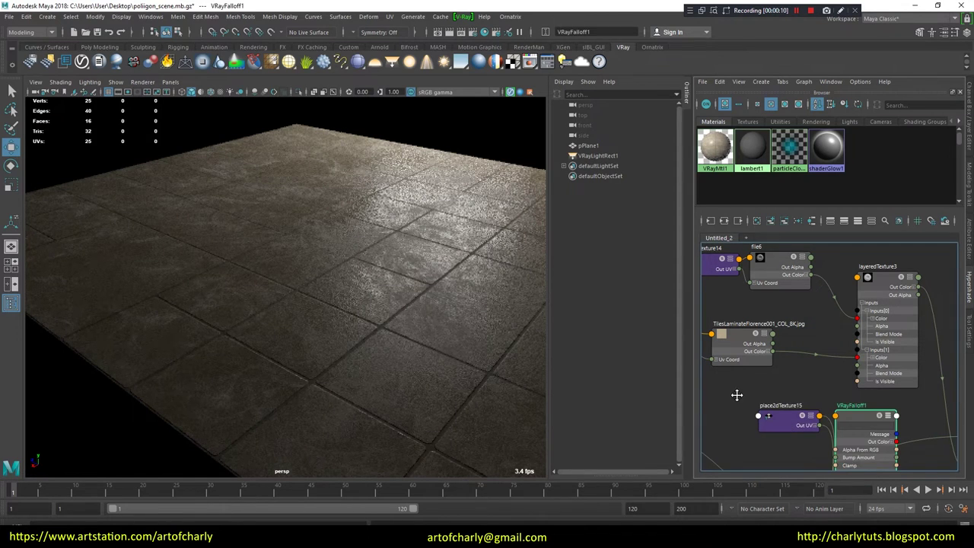
Arrange VRayFalloff1 and its placement node, then feed its Out Color into layeredTexture3's inputs.
left_click_drag(767, 402, 731, 391)
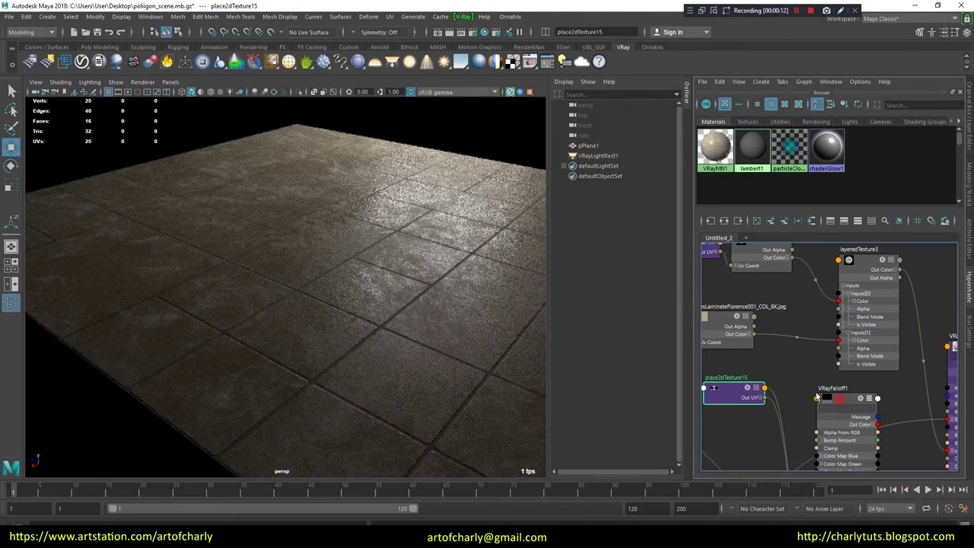
left_click_drag(832, 392, 781, 369)
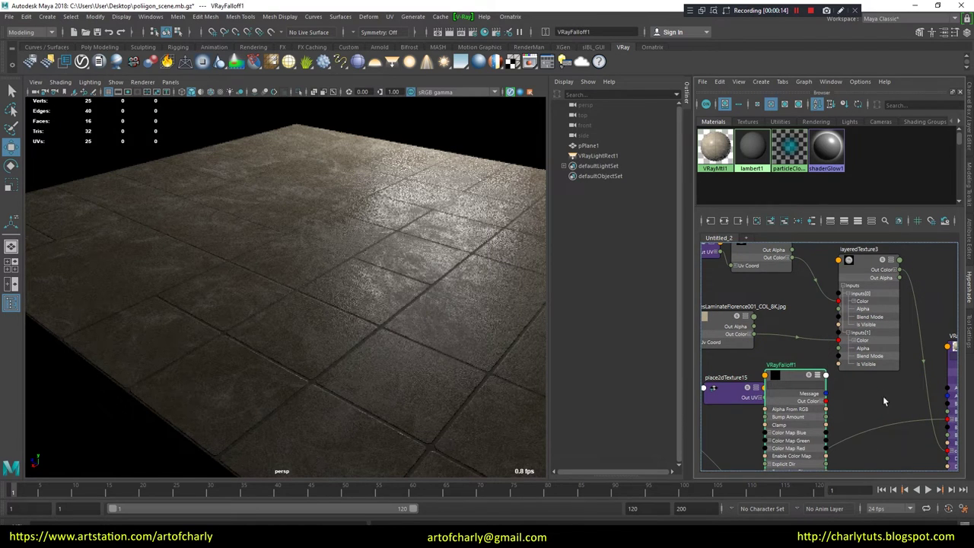
middle_click_drag(883, 398, 925, 371, "alt")
left_click_drag(761, 359, 729, 358)
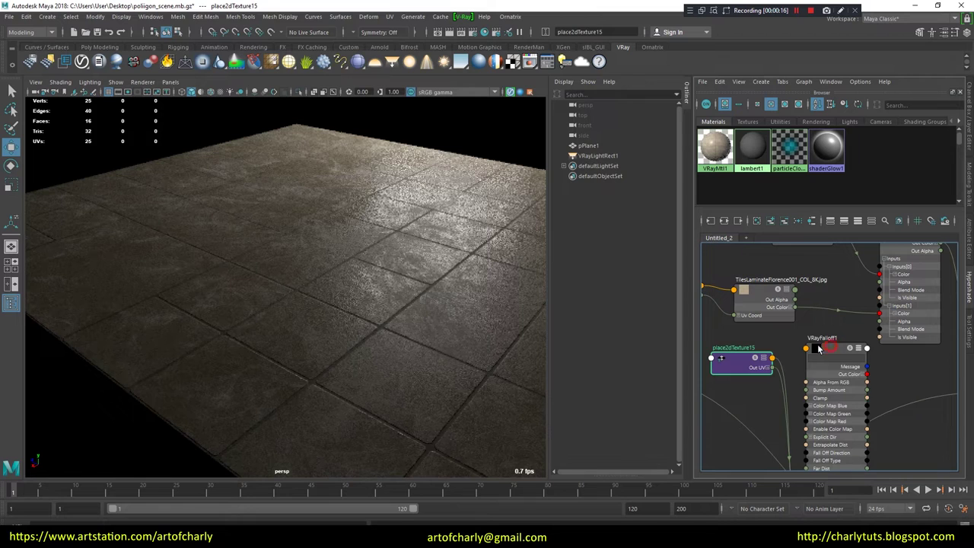
left_click_drag(820, 349, 806, 349)
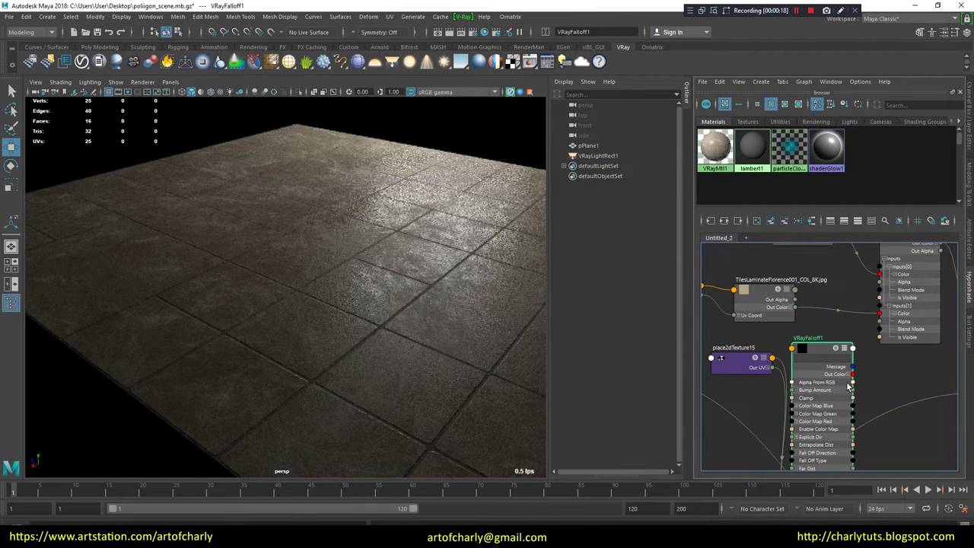
middle_click_drag(834, 239, 820, 289, "alt")
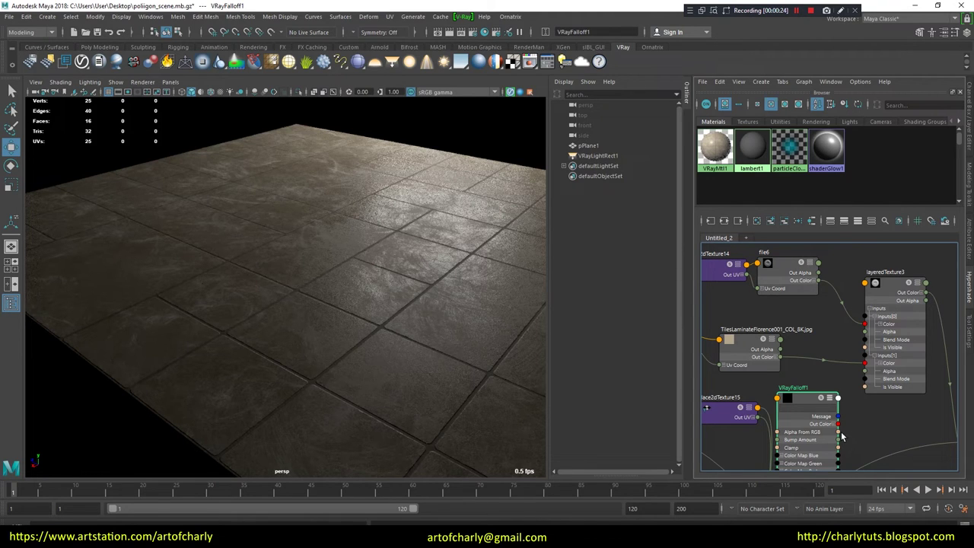
mouse_move(850, 421)
left_mouse_down()
mouse_move(863, 333)
mouse_move(894, 319)
left_mouse_up()
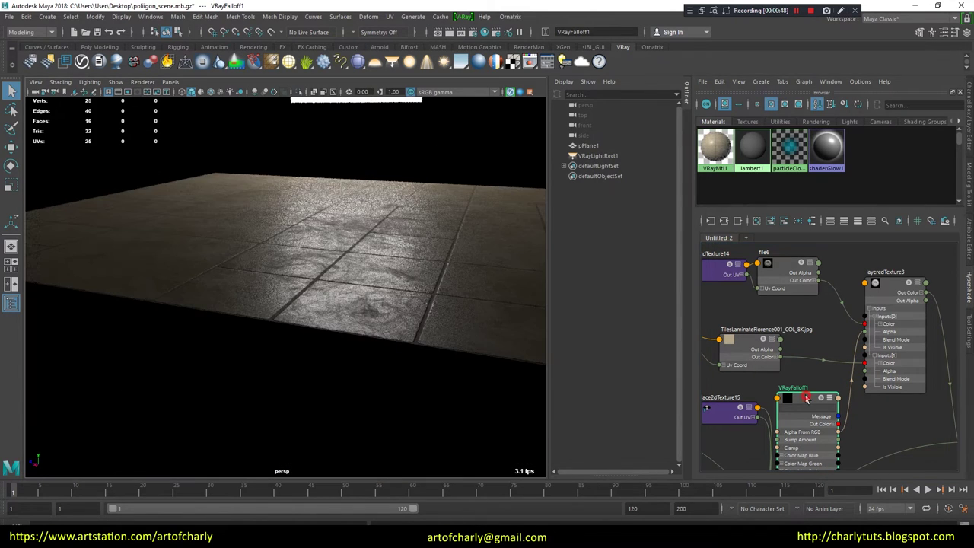
left_click(806, 398)
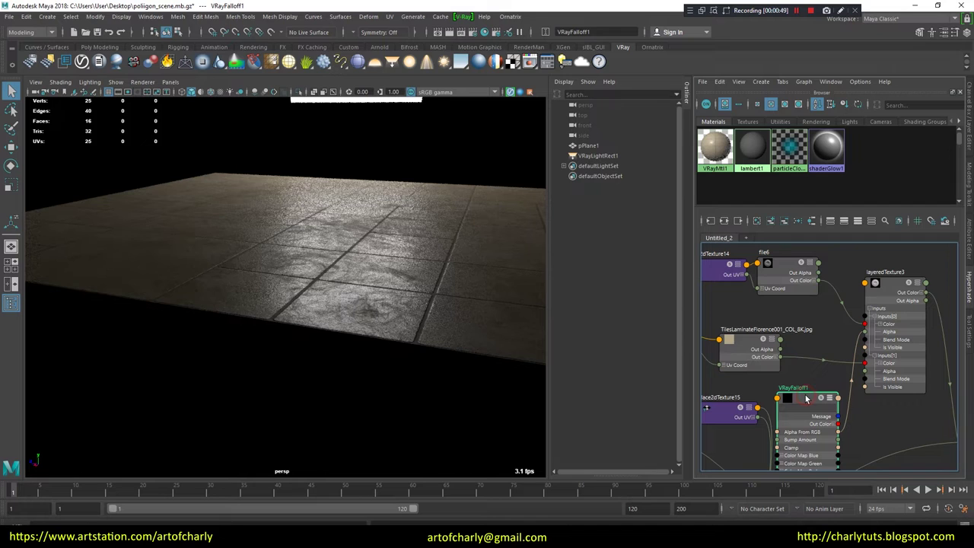
Set VRayFalloff1's falloff type to Fresnel and go back to the node graph.
left_click(849, 188)
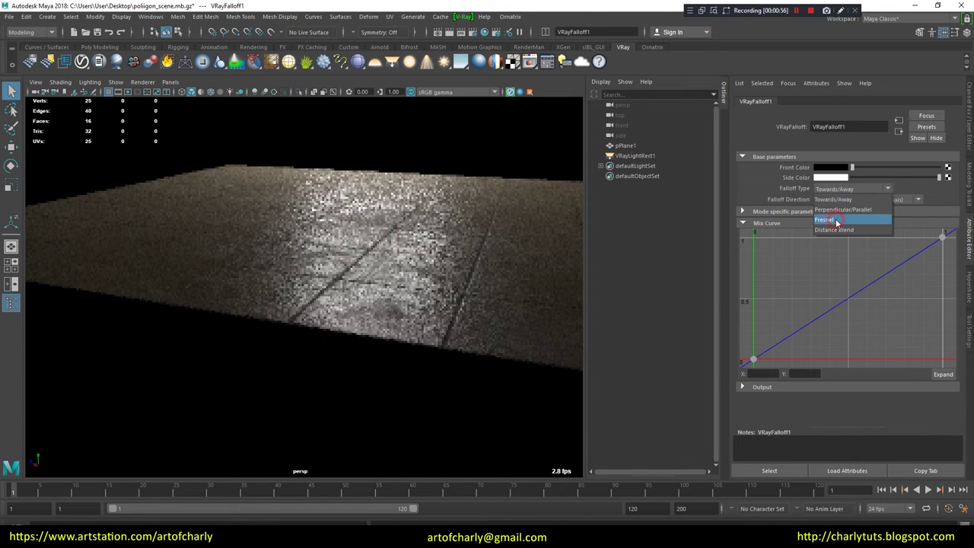
left_click(836, 222)
left_click(860, 188)
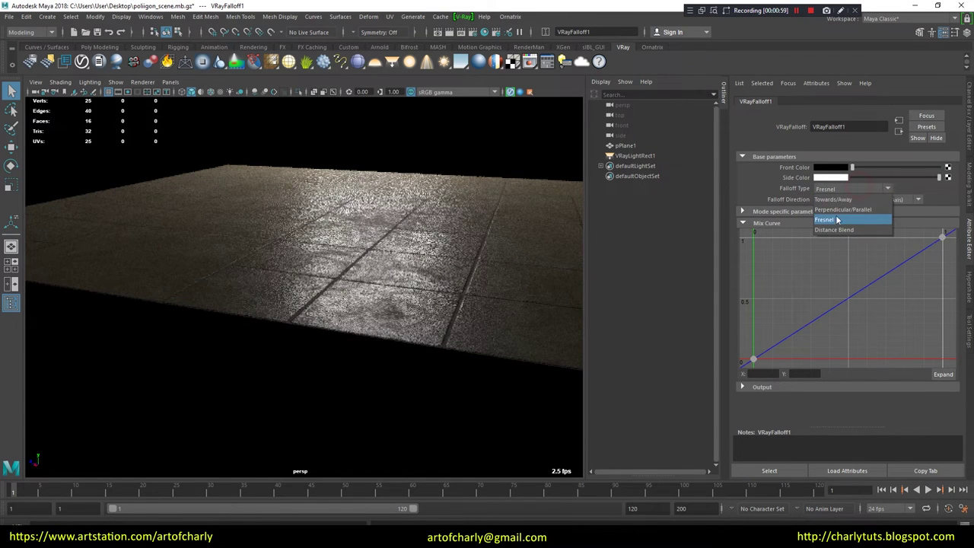
left_click(837, 222)
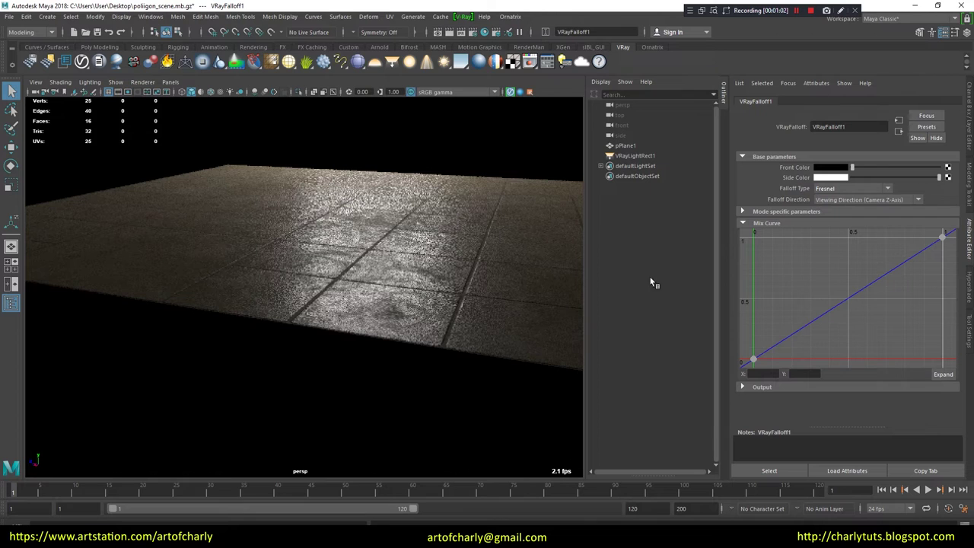
left_click(970, 296)
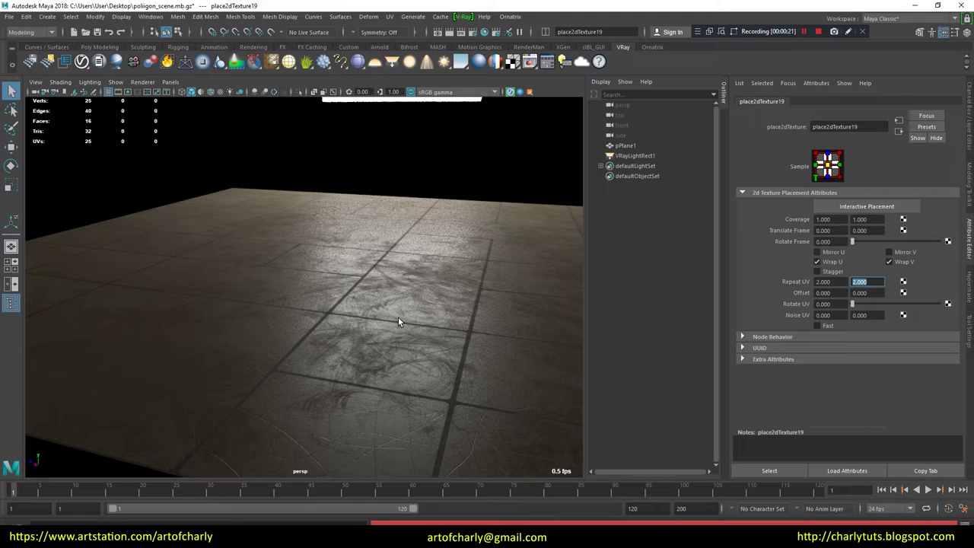
Switch the ScratchesVaried008_NRM_3K texture's Color Space from Raw to sRGB.
left_click(969, 284)
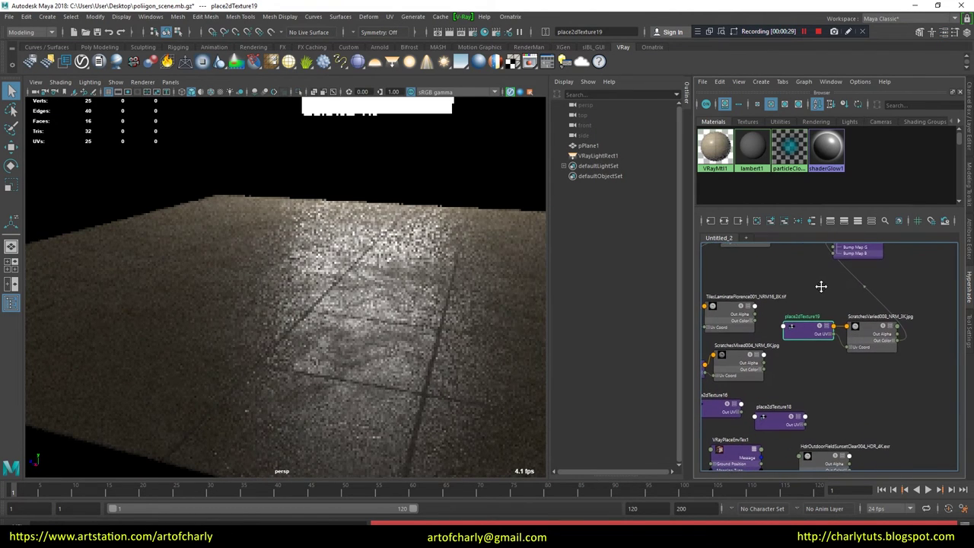
mouse_move(807, 285)
middle_mouse_down("alt")
mouse_move(792, 293)
mouse_move(826, 307)
middle_mouse_up("alt")
left_click(866, 302)
key("f")
left_click(970, 238)
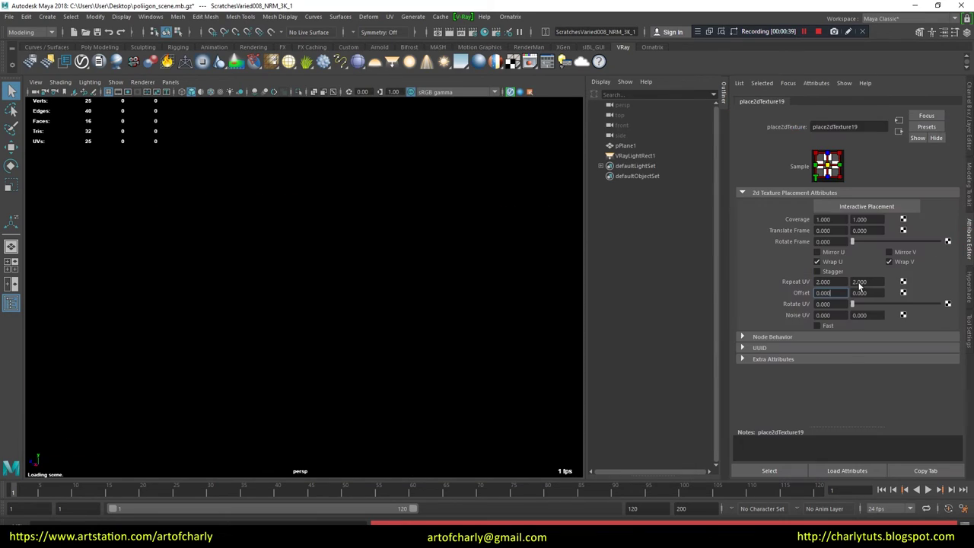
left_click(837, 257)
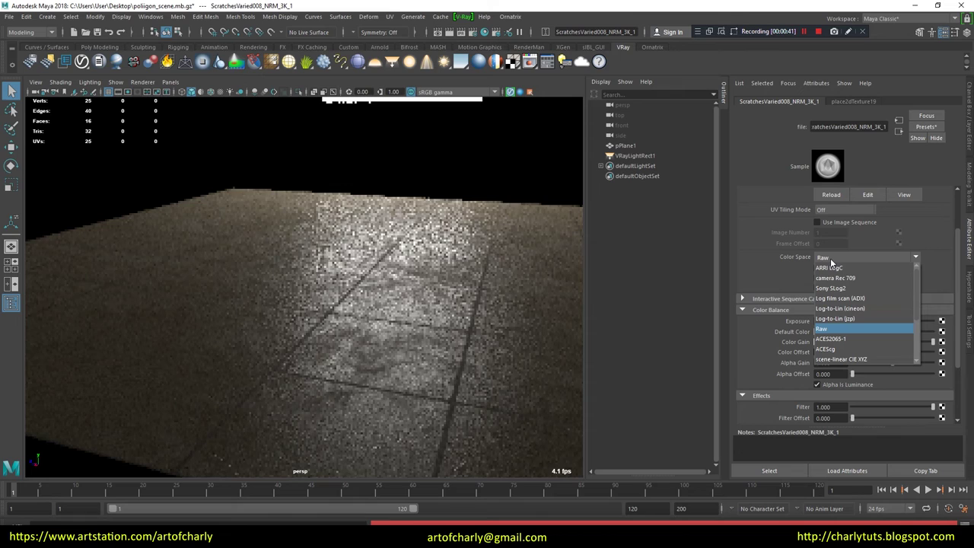
scroll(850, 316, "down", 2)
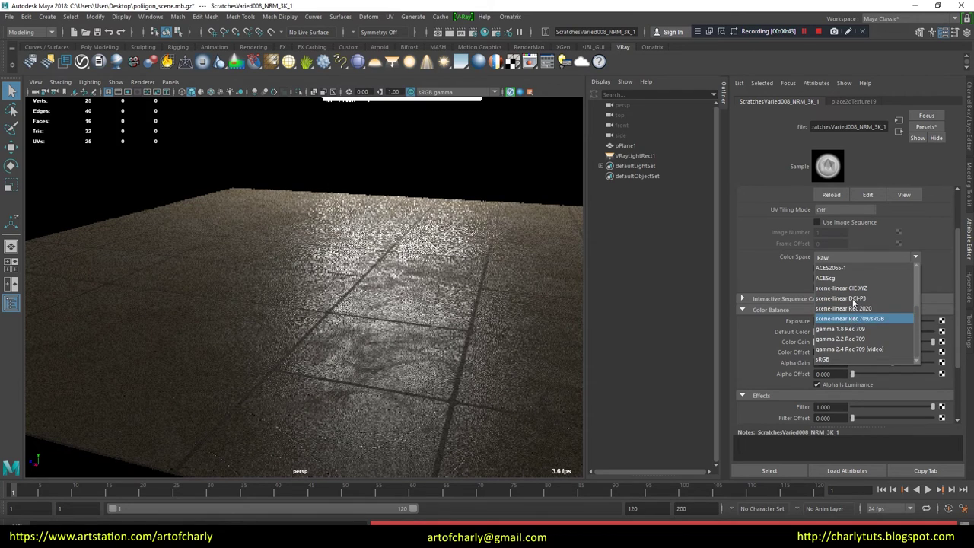
scroll(850, 304, "up", 1)
scroll(845, 339, "down", 2)
left_click(836, 360)
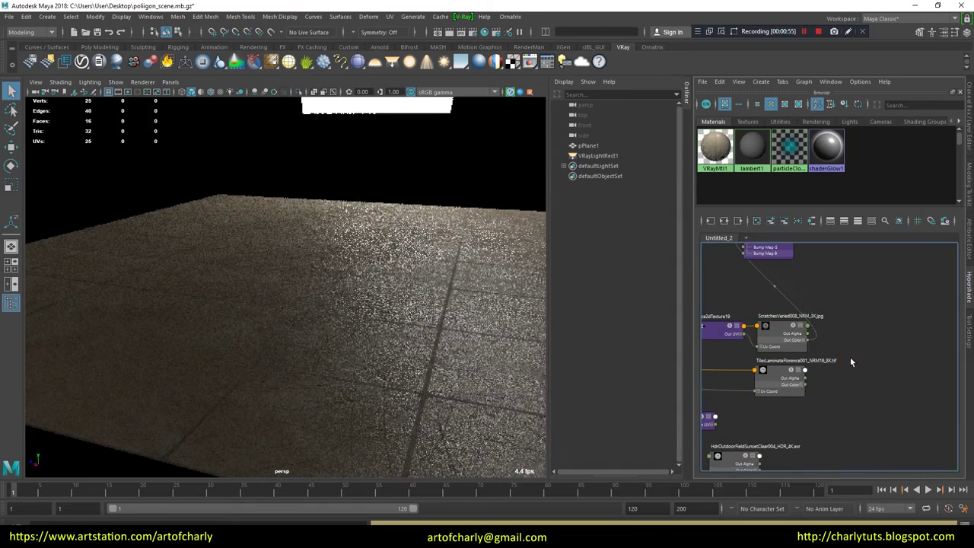
Create a VRayLayeredTex node via 'vraylay' and feed it into the material's Bump Map.
key("Tab")
type("vraylay")
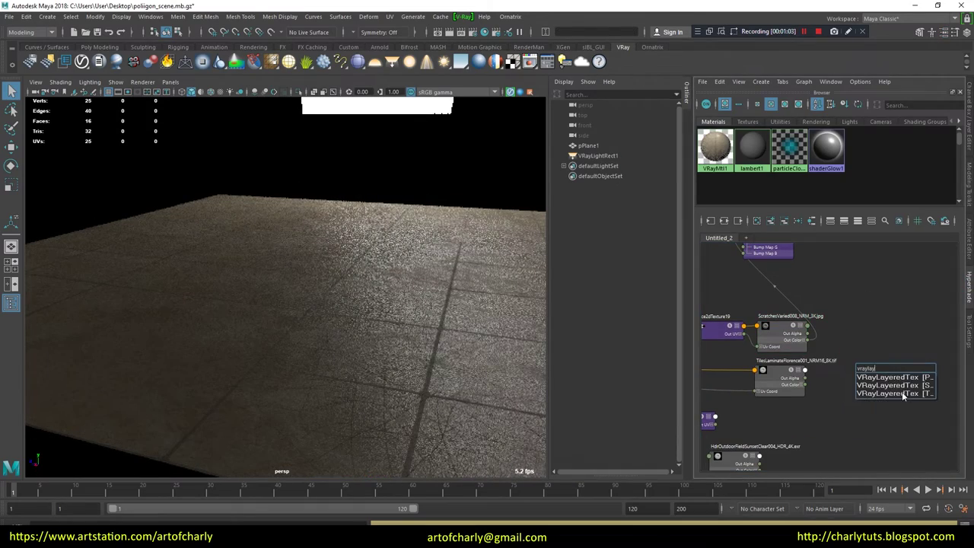
left_click(904, 393)
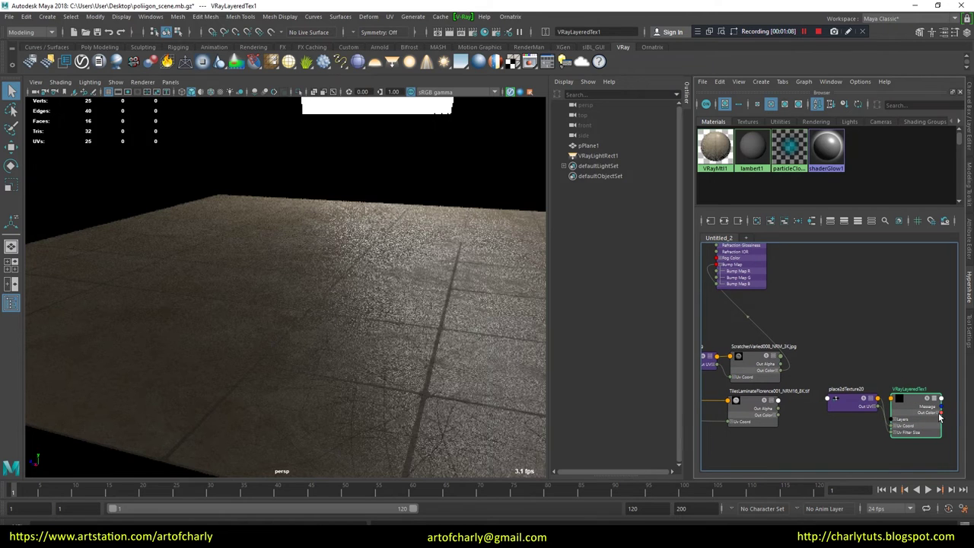
left_click_drag(933, 365, 746, 289)
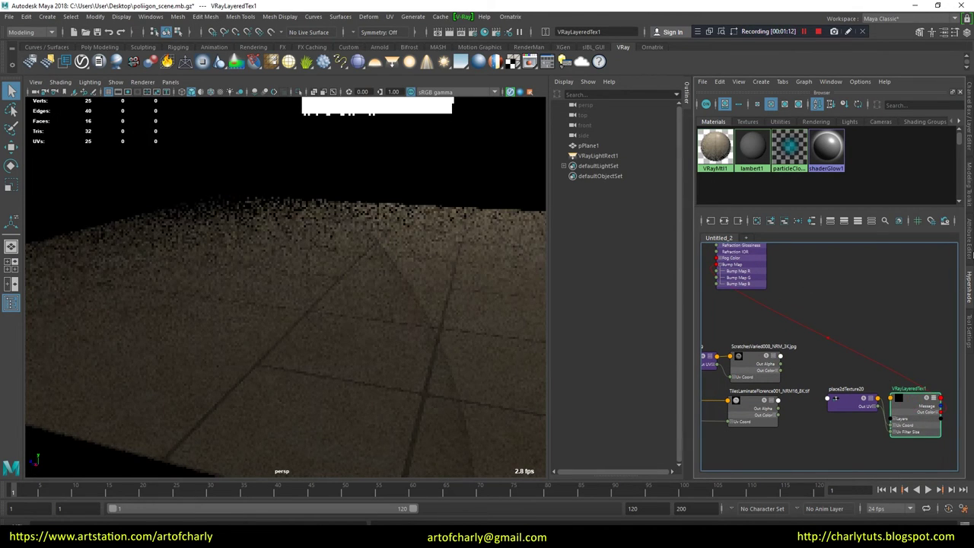
left_click(970, 251)
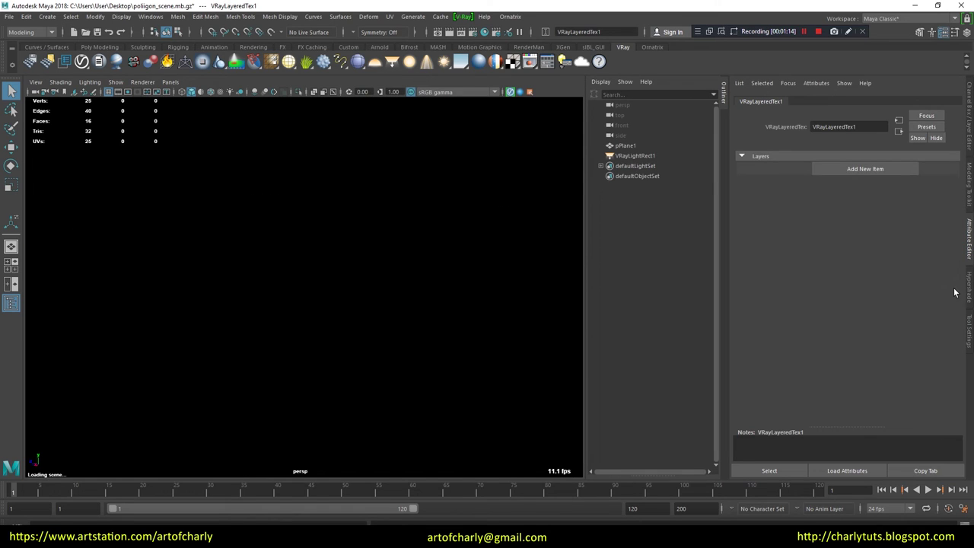
Give VRayLayeredTex1 two layers, with Layers[0] blending as Overlay.
left_click(822, 169)
left_click(856, 169)
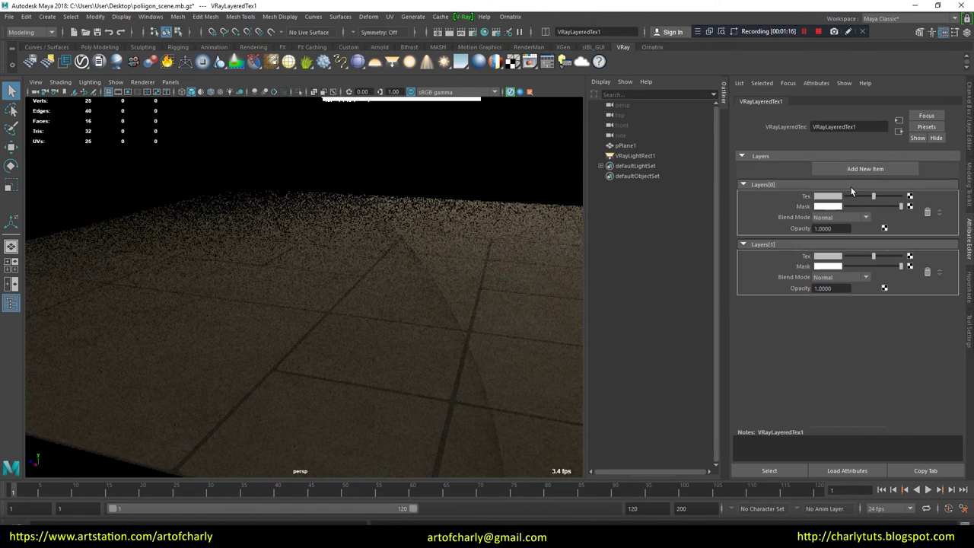
left_click(845, 218)
left_click(844, 218)
left_click(844, 217)
scroll(837, 277, "down", 2)
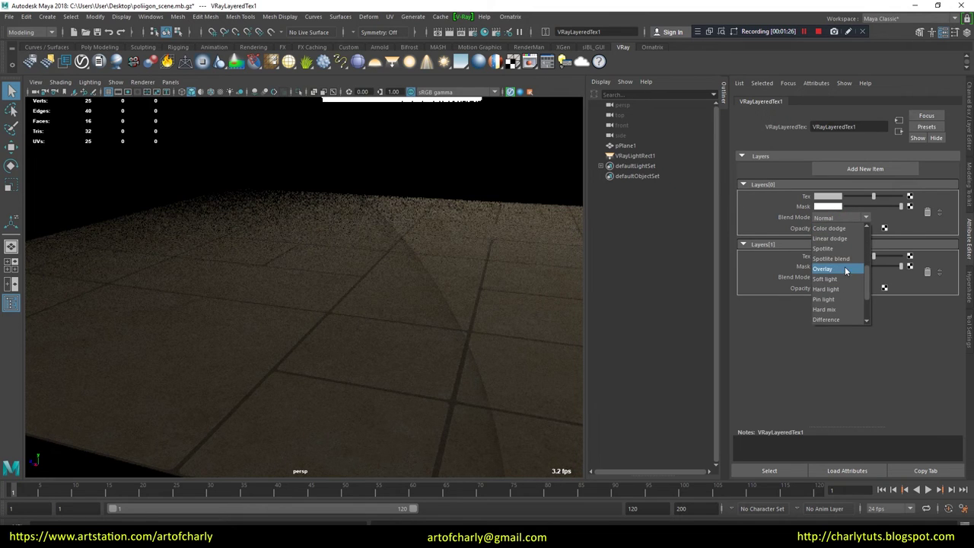
left_click(846, 267)
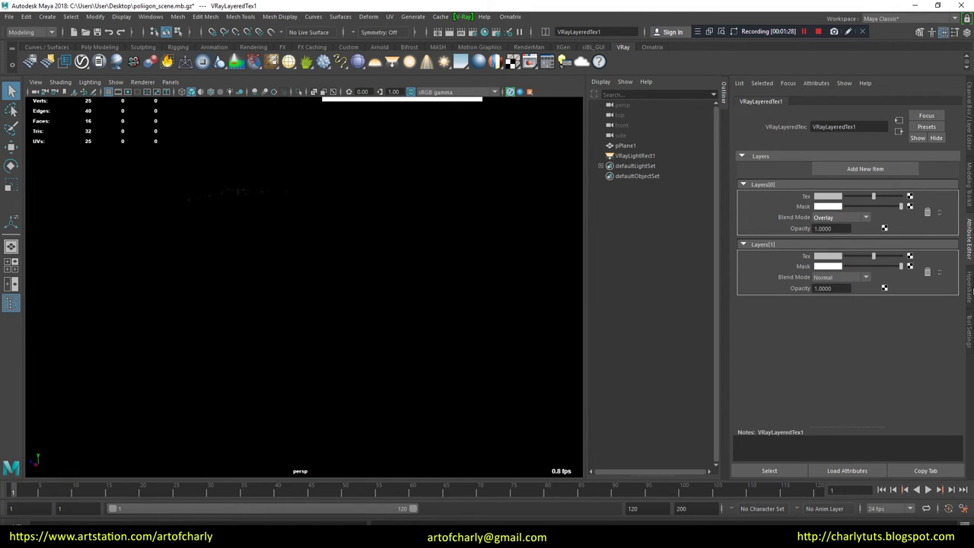
Connect the ScratchesVaried008 map's Out Color into a VRayLayeredTex1 layer.
left_click(970, 289)
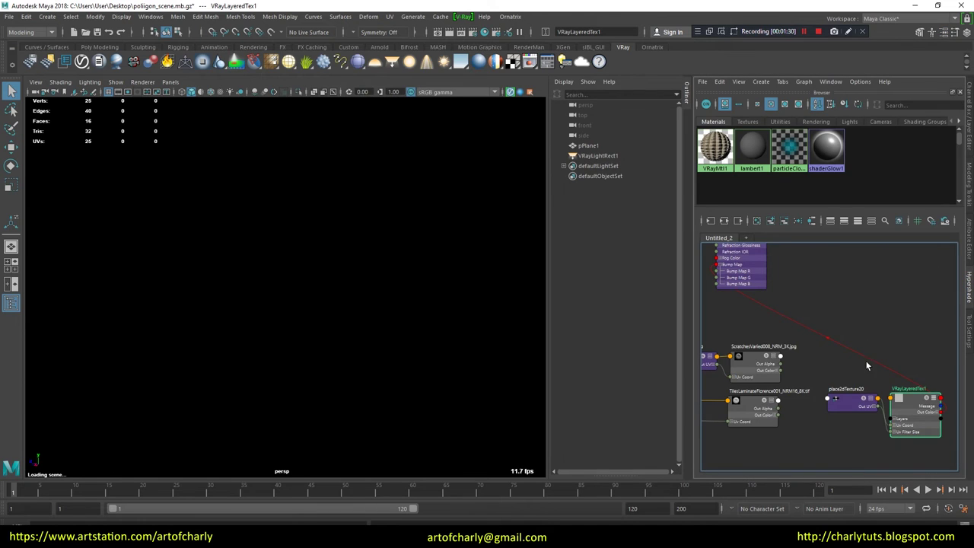
left_click_drag(825, 372, 790, 389)
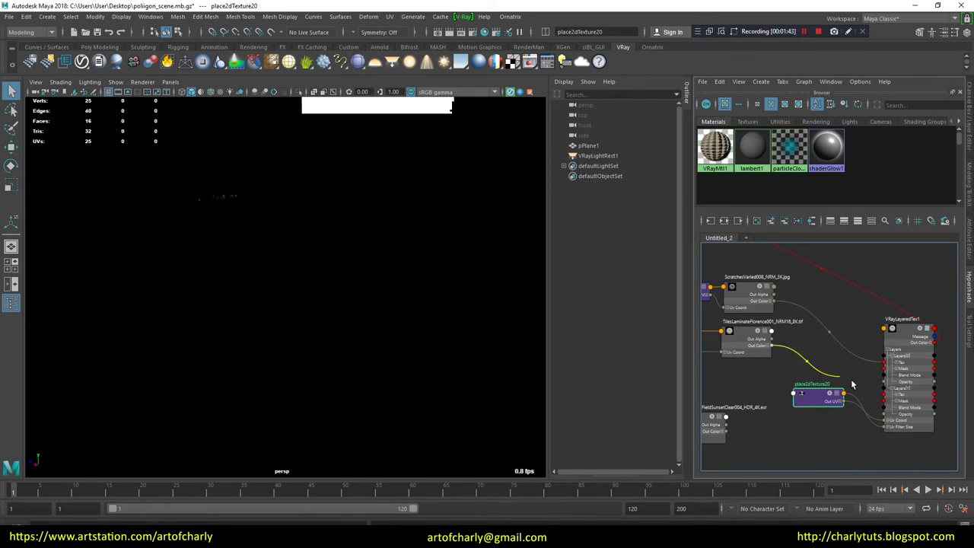
left_click_drag(775, 304, 868, 423)
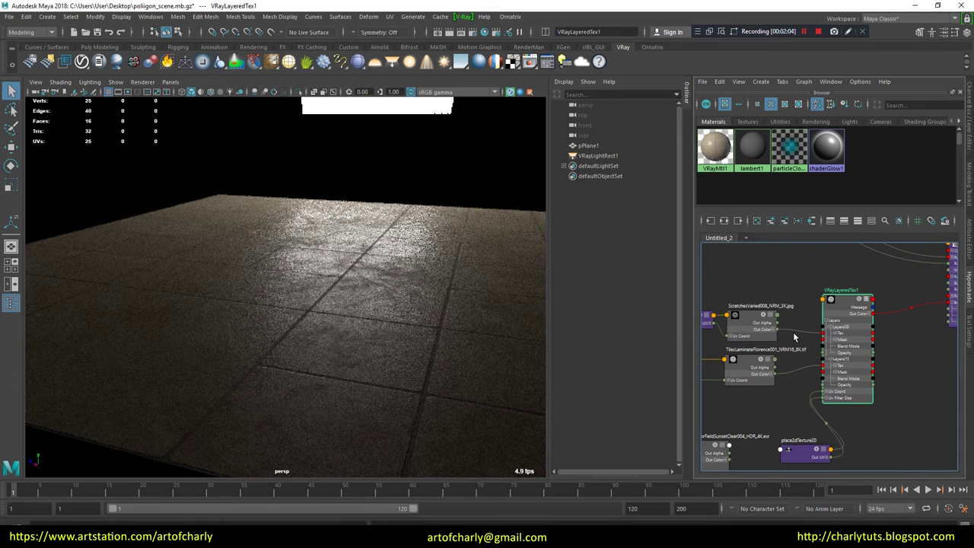
Apply a single VRayDisplacement node to pPlane1.
left_click(756, 329)
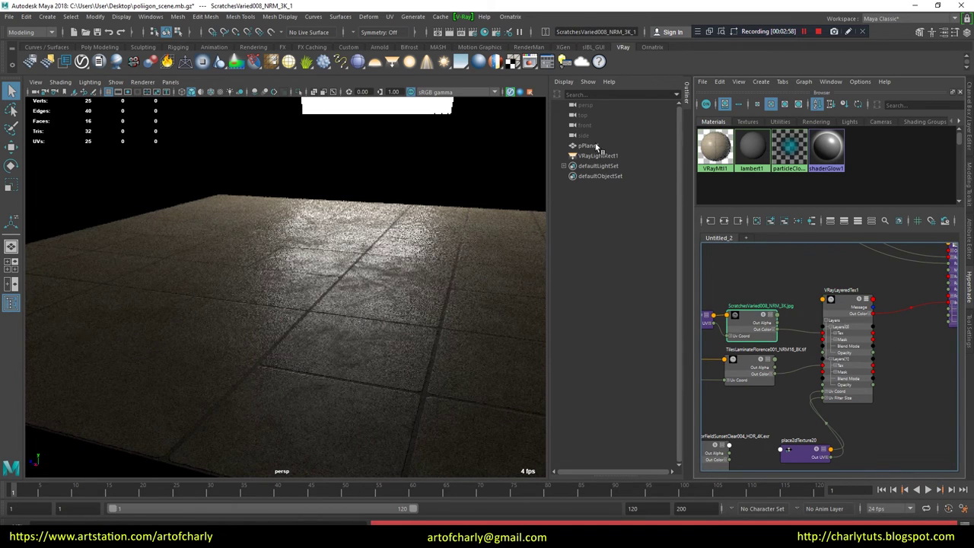
left_click(592, 146)
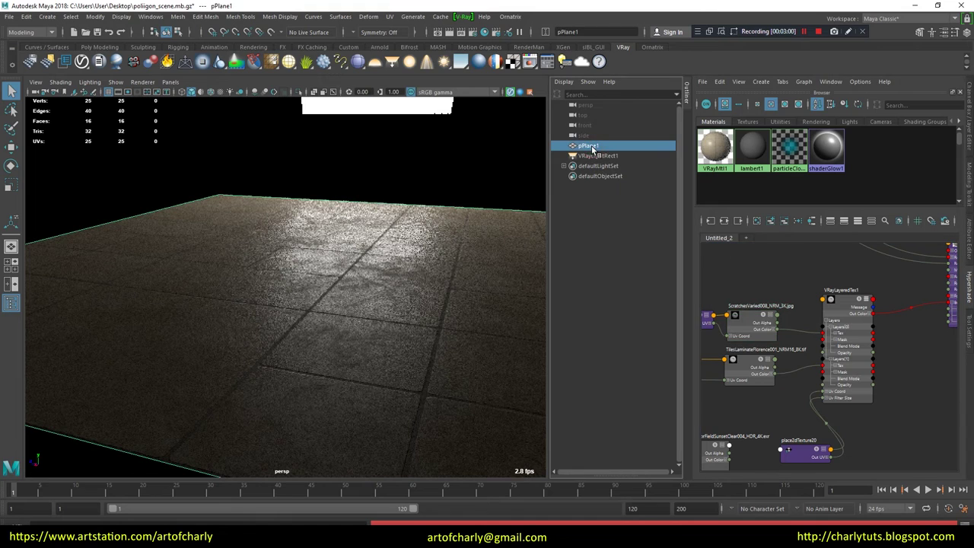
left_click(511, 93)
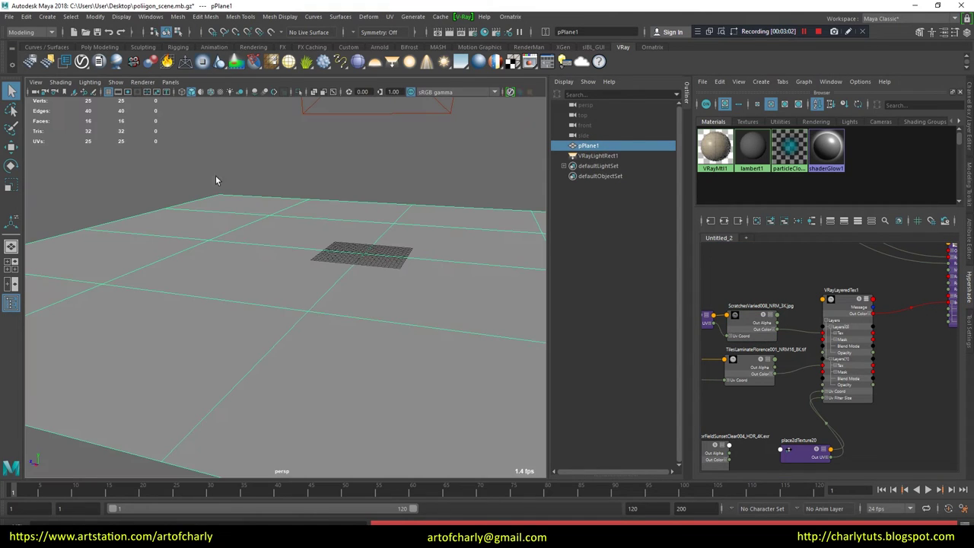
left_click(464, 16)
mouse_move(479, 68)
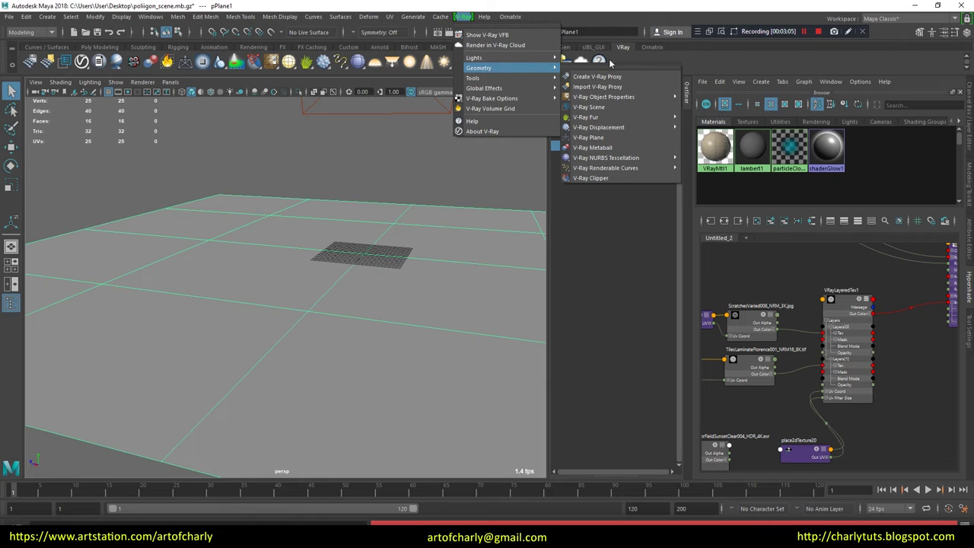
mouse_move(599, 127)
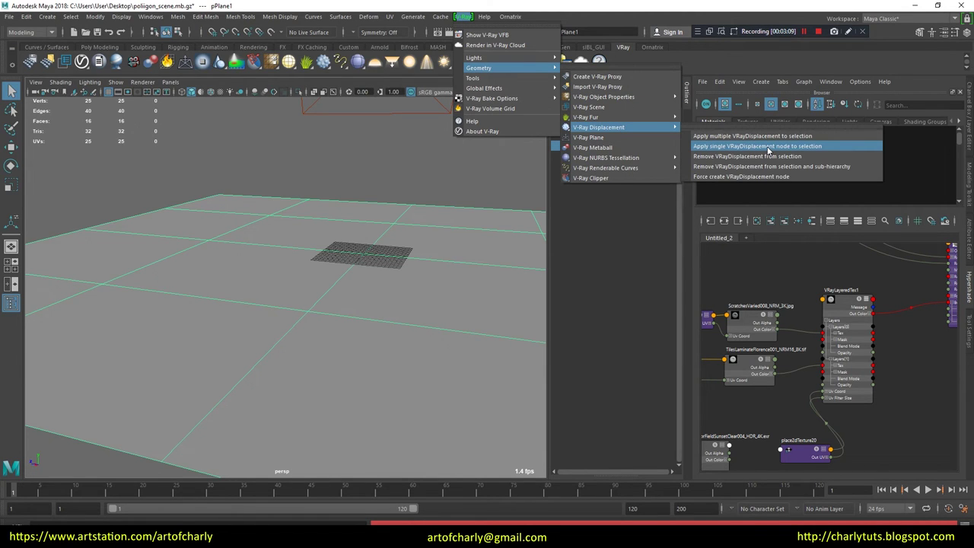
left_click(769, 147)
left_click(615, 188)
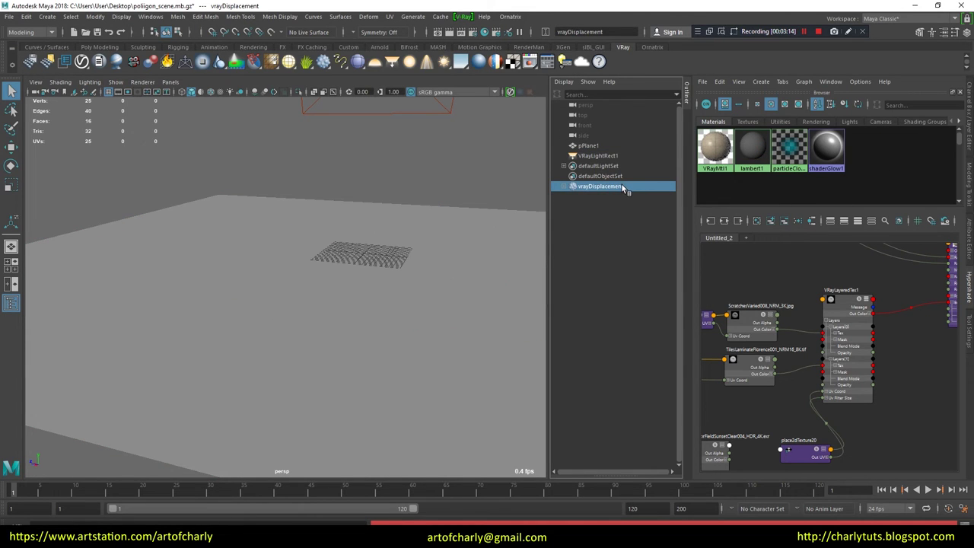
Load TilesLaminateFlorence001_DISP16_8K.tif as the vrayDisplacement file texture.
double_click(620, 186)
left_click(966, 236)
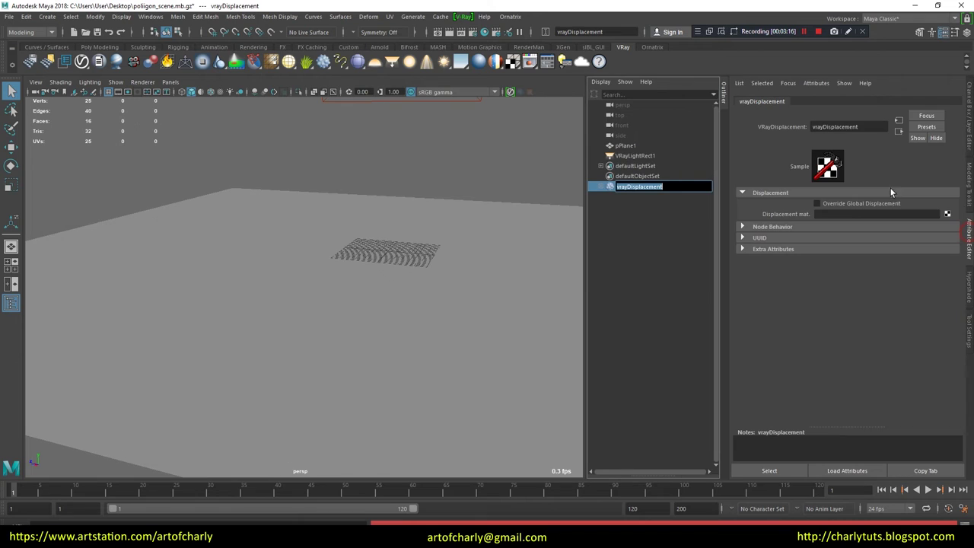
left_click(947, 214)
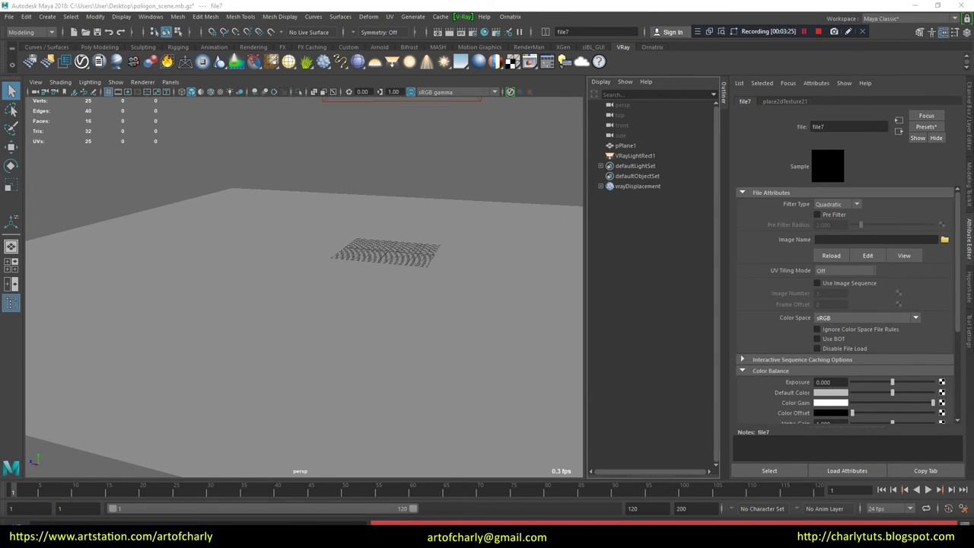
left_click(944, 239)
left_click(331, 173)
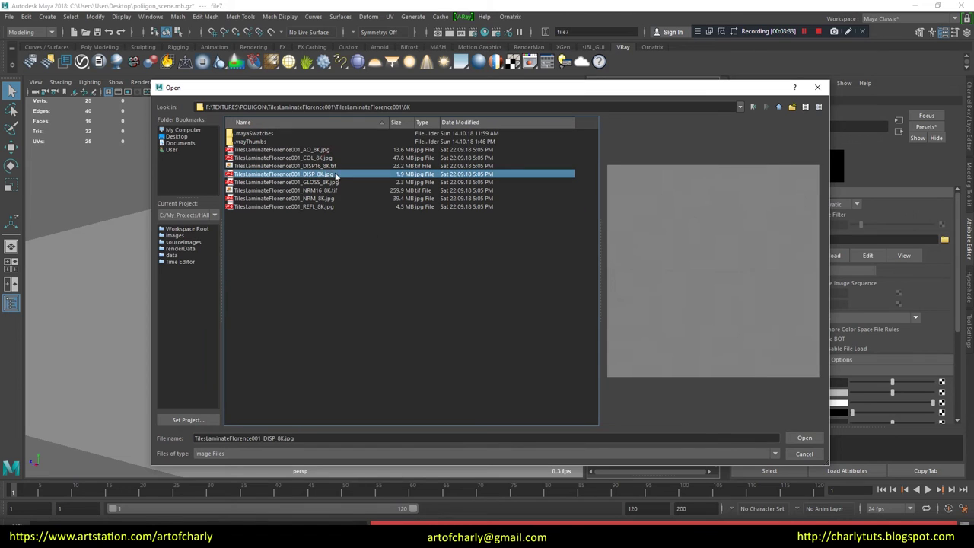
left_click(324, 166)
Set the displacement map's colour space to Raw.
left_click(804, 438)
left_click(848, 319)
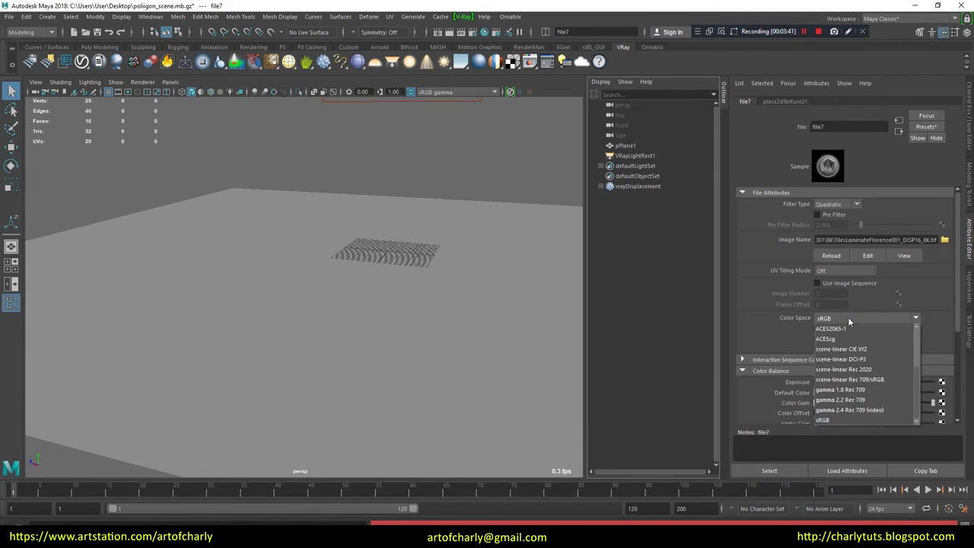
left_click(822, 390)
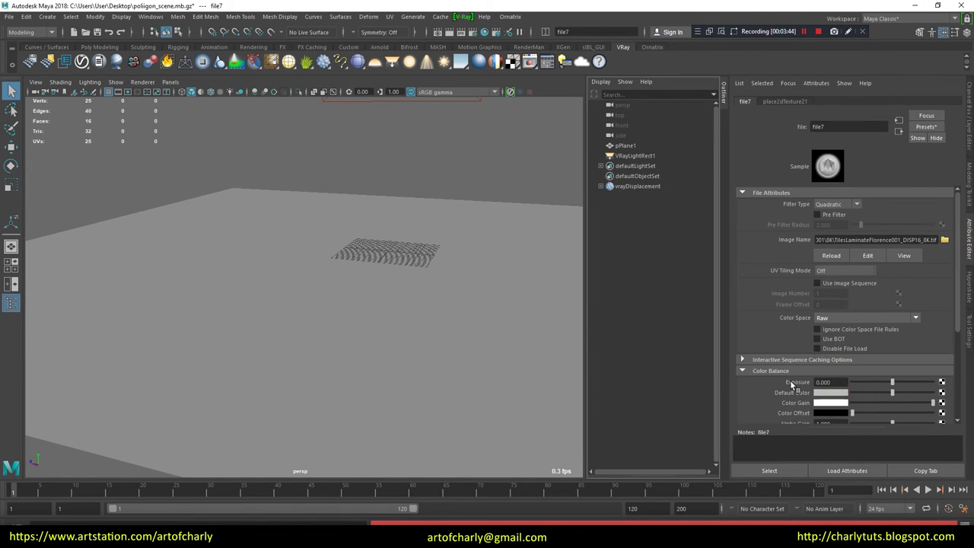
scroll(813, 352, "down", 2)
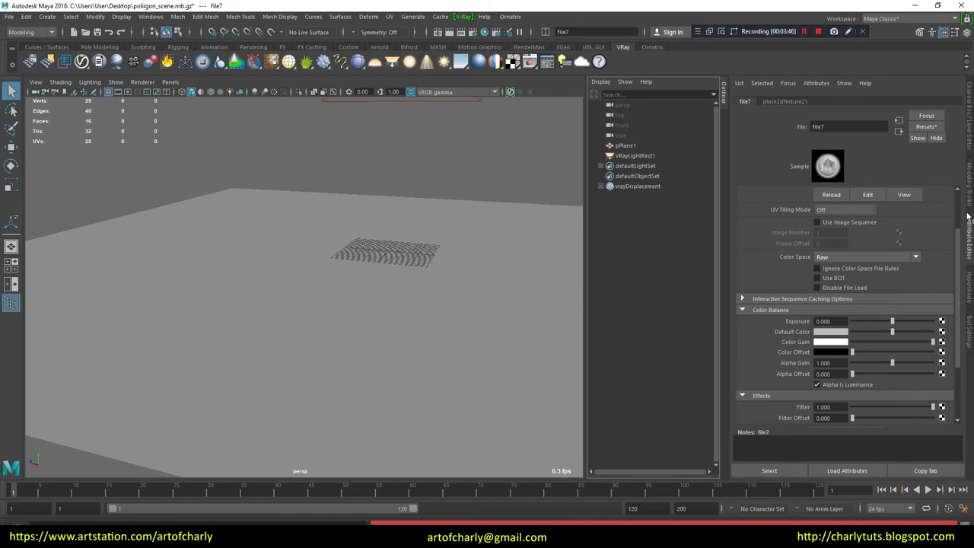
left_click(968, 284)
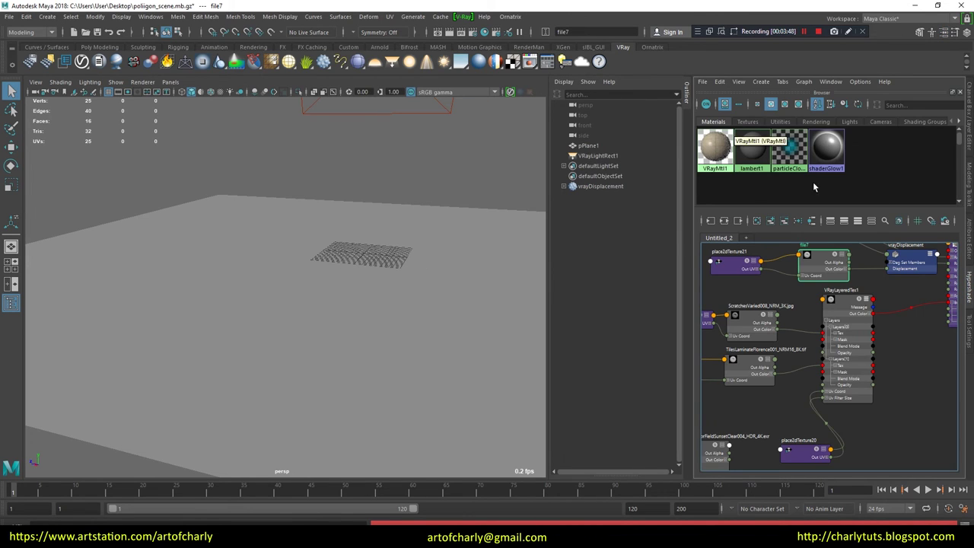
Add V-Ray Subdivision and Displacement Quality and Displacement control attributes to pPlaneShape1.
left_click(594, 145)
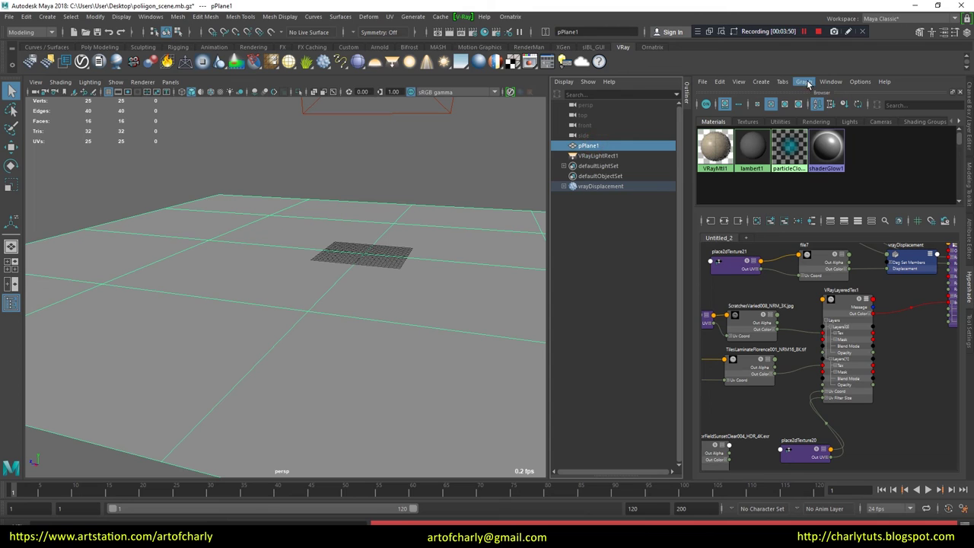
key("ctrl+a")
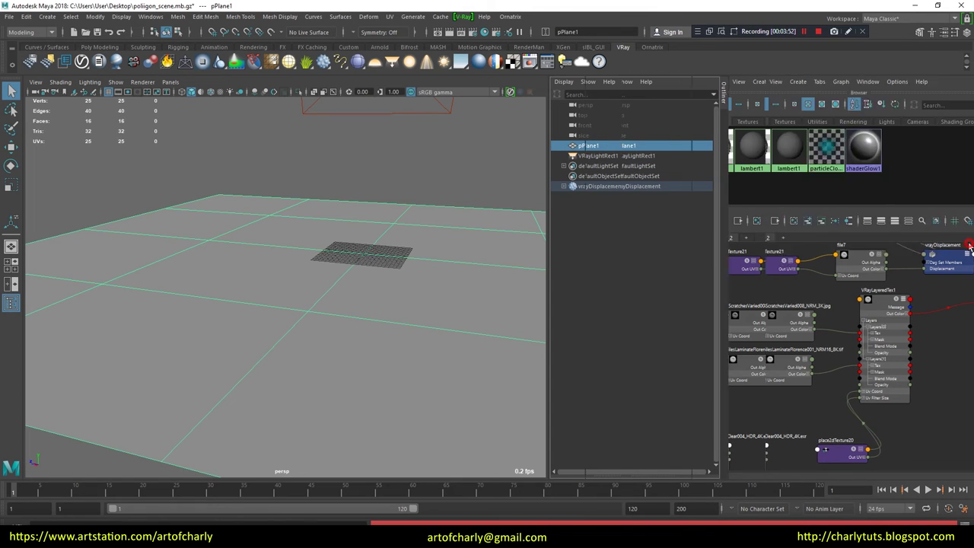
left_click(817, 84)
mouse_move(821, 123)
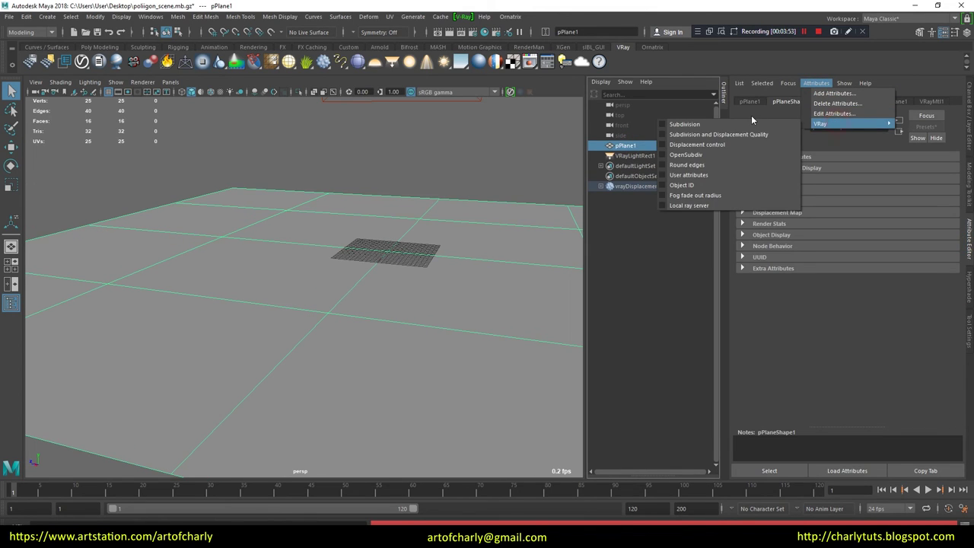
left_click(691, 134)
left_click(816, 84)
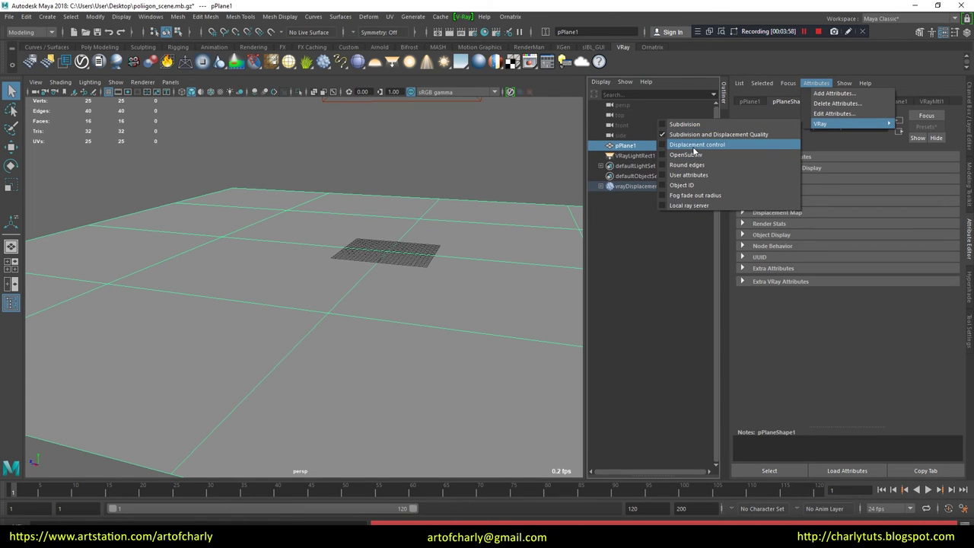
left_click(708, 144)
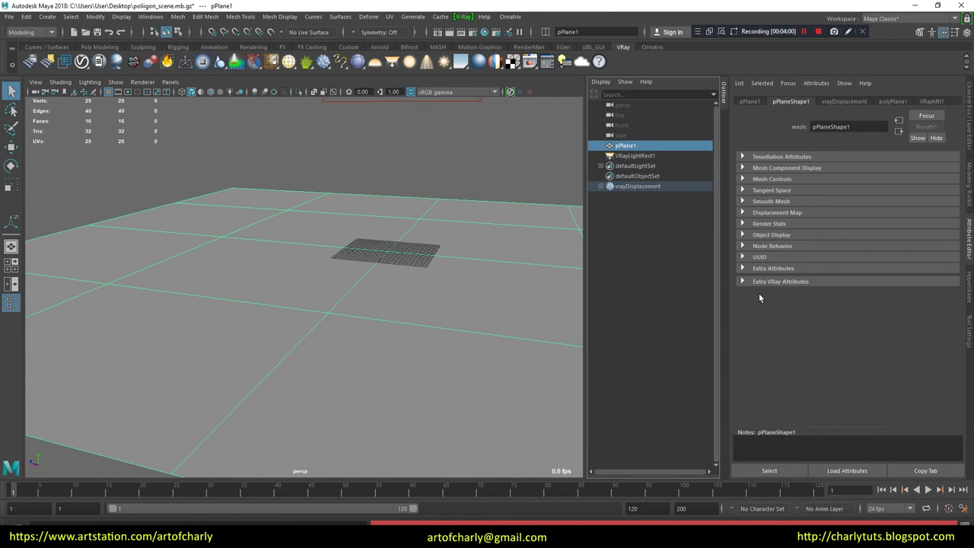
left_click(743, 282)
scroll(771, 333, "down", 3)
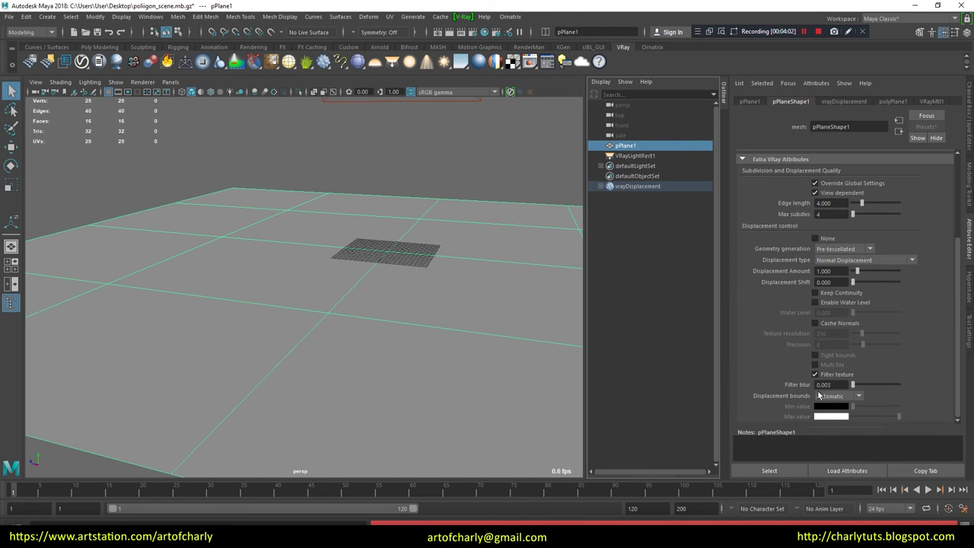